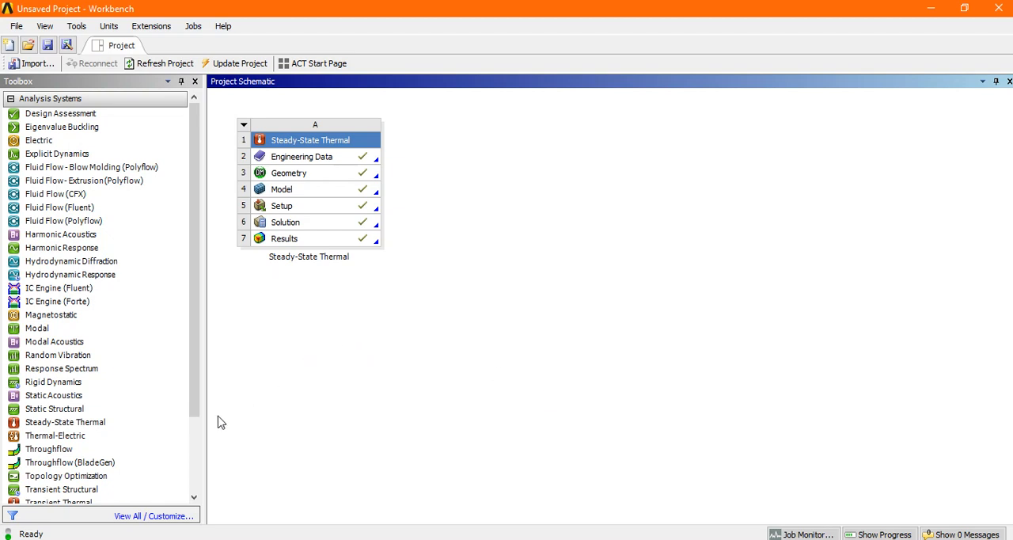
Step: Add a standalone Static Structural analysis system to the project schematic, keeping its default name
{"action": "left_click_drag", "start_coordinate": [192, 372], "coordinate": [196, 396]}
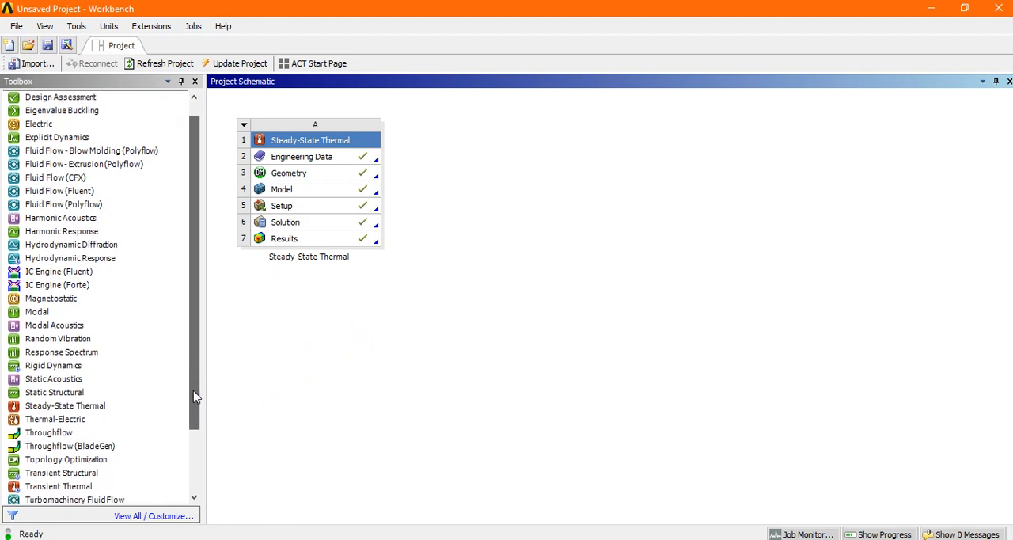
{"action": "double_click", "coordinate": [54, 393]}
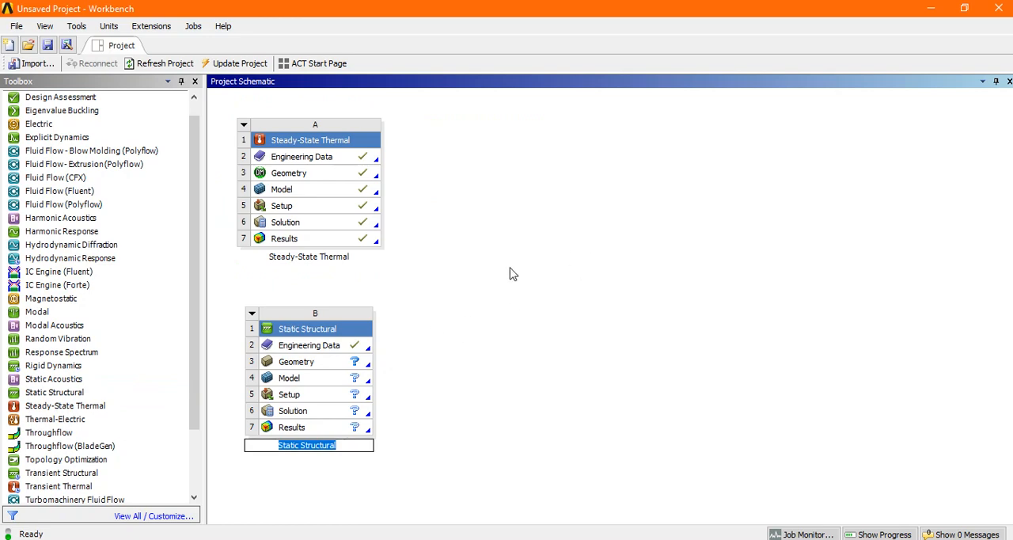
{"action": "left_click", "coordinate": [427, 398]}
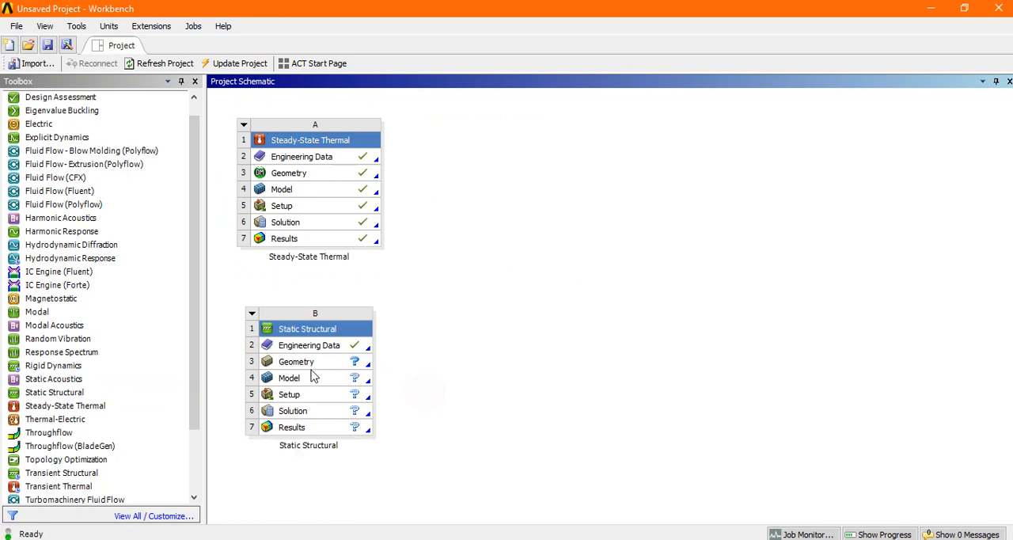
Step: In the Static Structural system's engineering data, set the unit of Structural Steel's Young's Modulus to MPa and close the data
{"action": "double_click", "coordinate": [316, 346]}
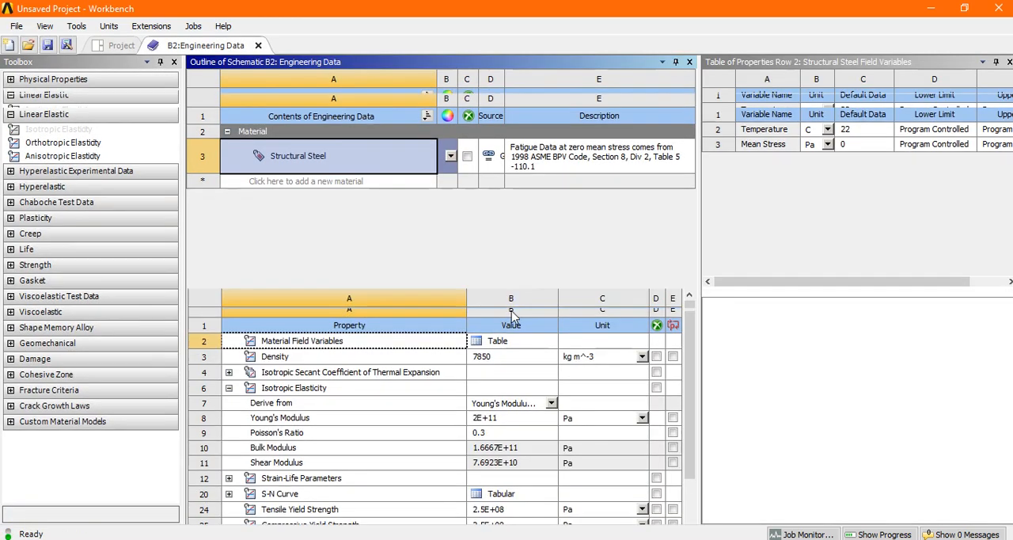
{"action": "scroll", "coordinate": [606, 386], "scroll_direction": "down", "scroll_amount": 2}
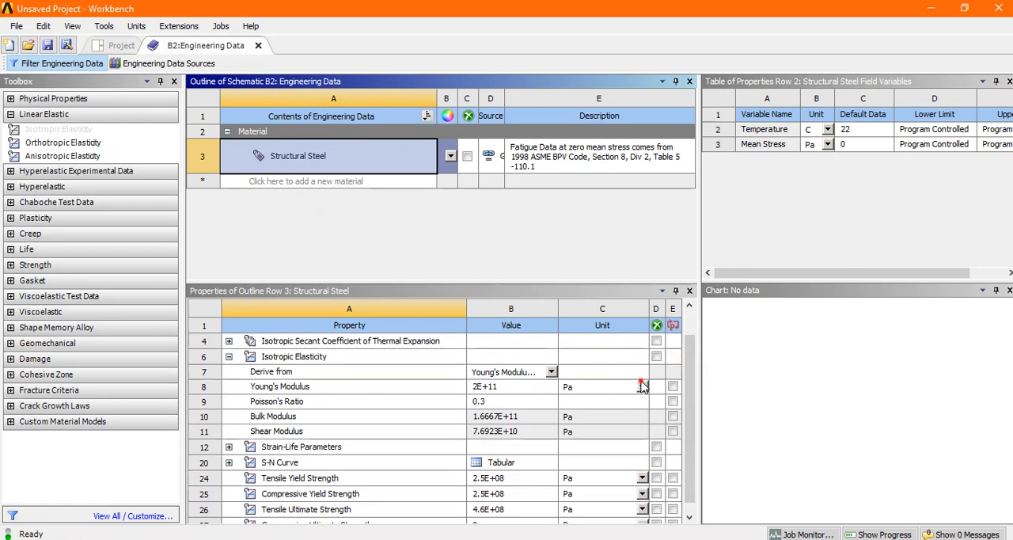
{"action": "left_click", "coordinate": [642, 386]}
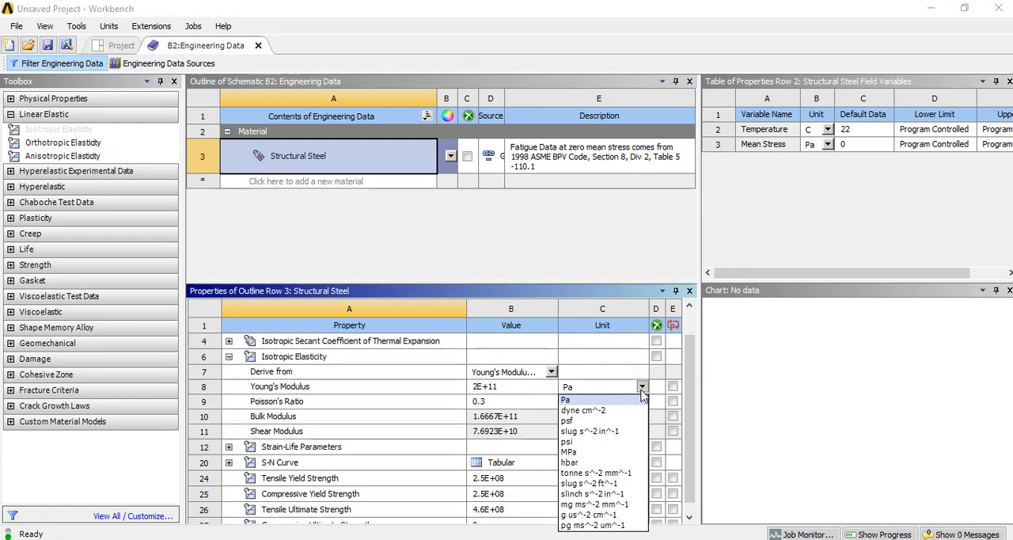
{"action": "left_click", "coordinate": [578, 452]}
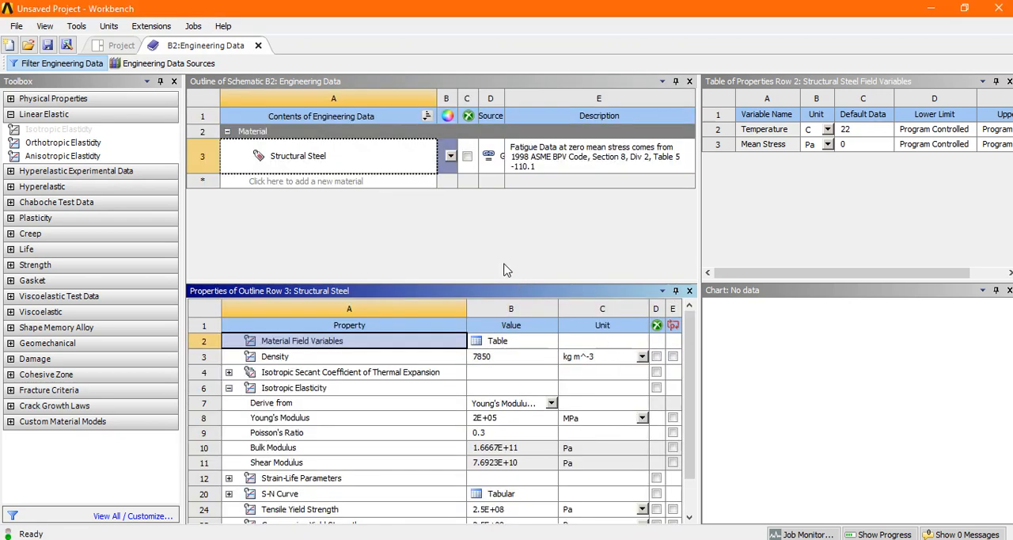
{"action": "left_click", "coordinate": [259, 46]}
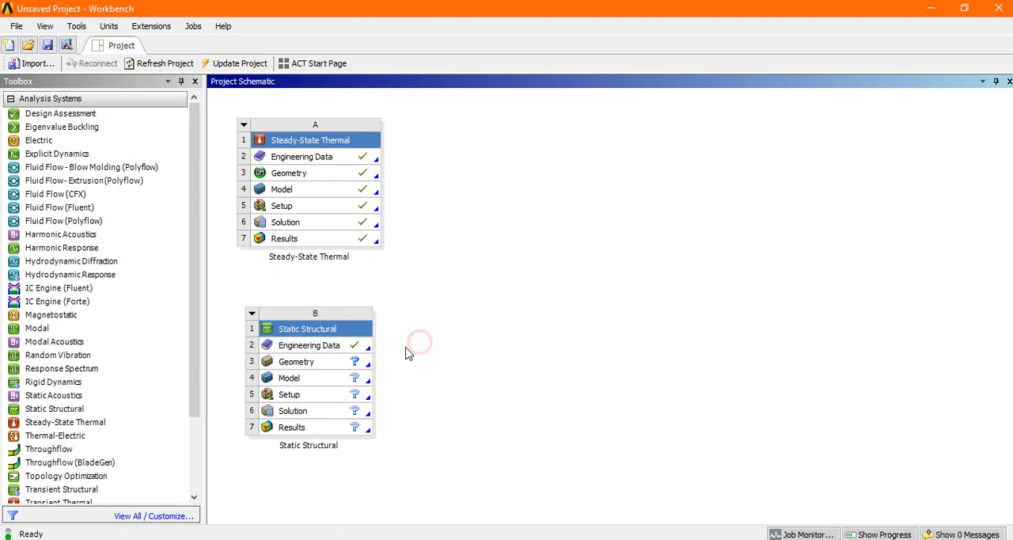
Step: Import chair.IGS from the Documents folder as the geometry of the Static Structural system
{"action": "right_click", "coordinate": [297, 366]}
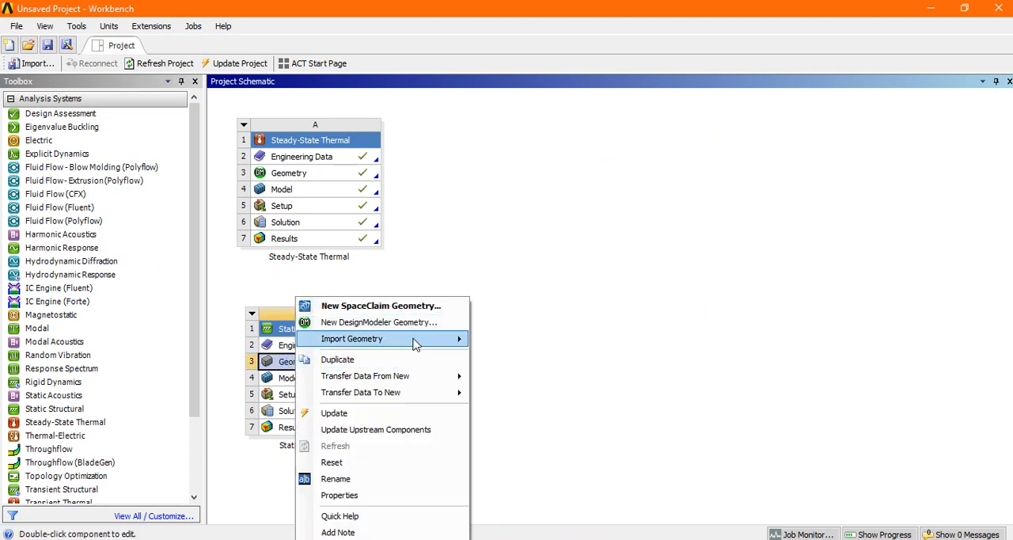
{"action": "mouse_move", "coordinate": [396, 339]}
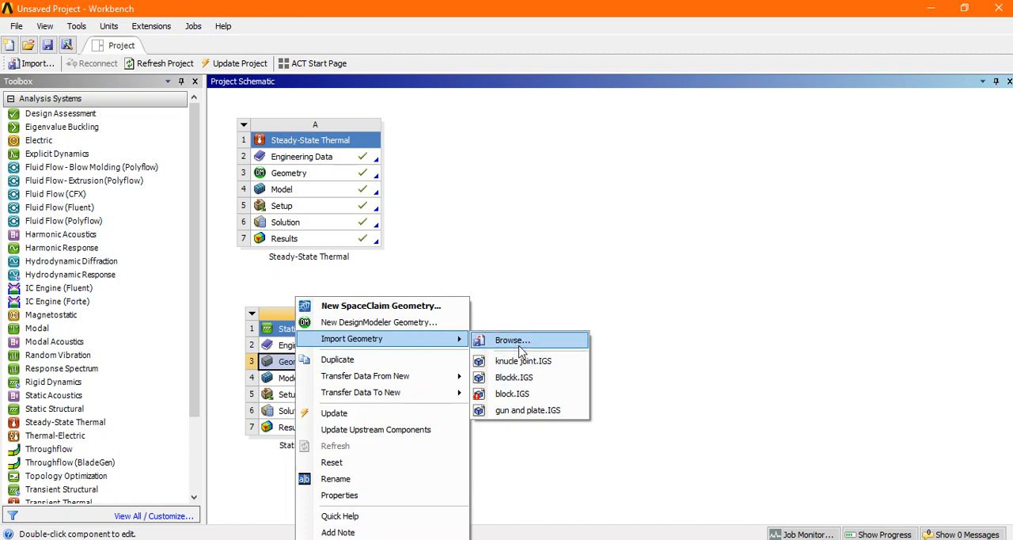
{"action": "left_click", "coordinate": [516, 342]}
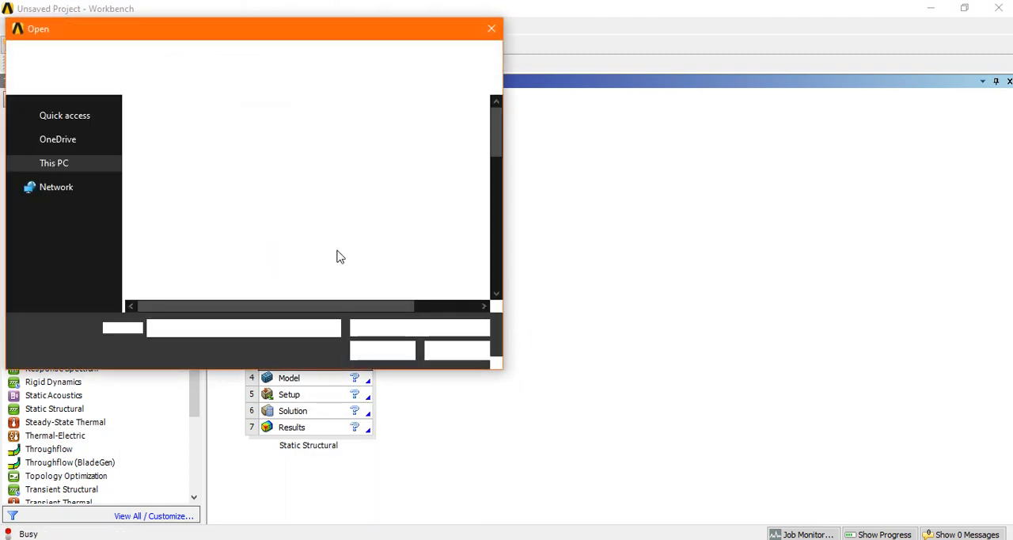
{"action": "left_click_drag", "start_coordinate": [496, 147], "coordinate": [499, 254]}
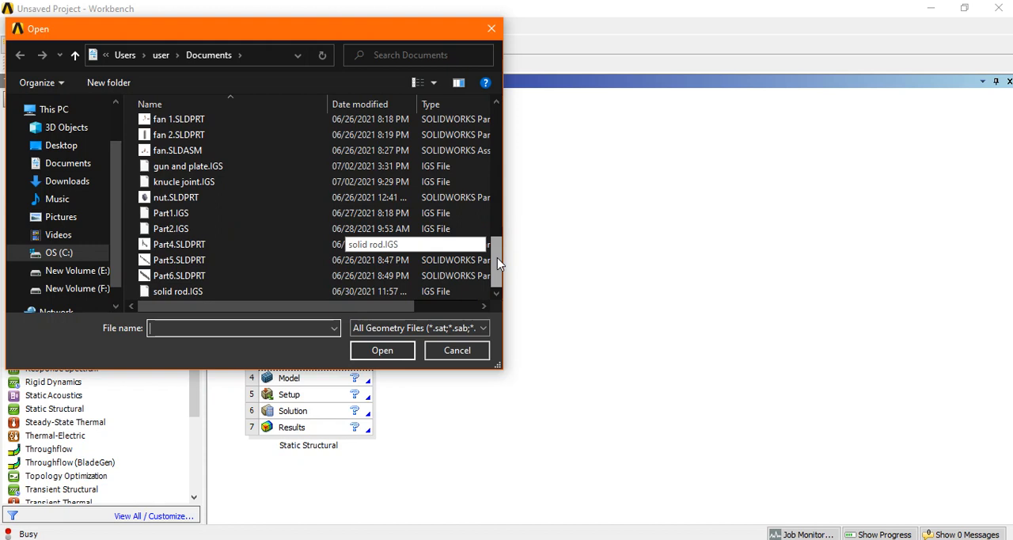
{"action": "left_click_drag", "start_coordinate": [497, 255], "coordinate": [497, 227]}
{"action": "left_click", "coordinate": [182, 187]}
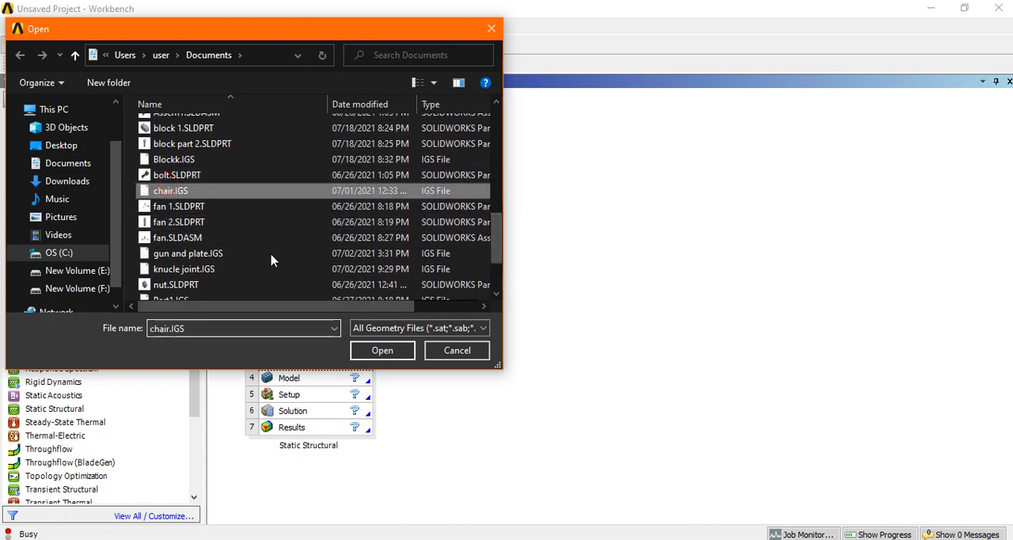
{"action": "left_click", "coordinate": [376, 350]}
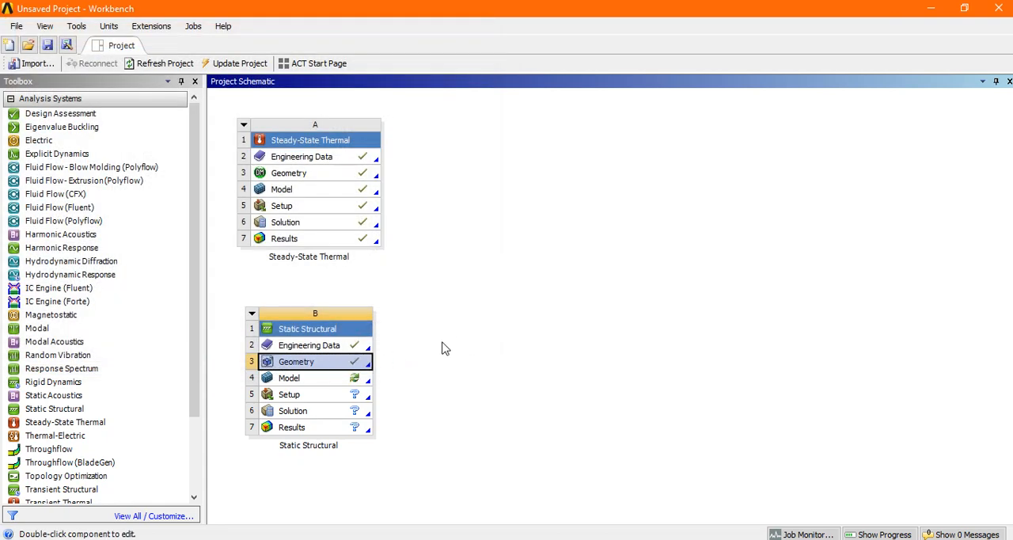
Step: Open the Static Structural model in Mechanical and generate a mesh of the chair frame with the default settings
{"action": "double_click", "coordinate": [294, 380]}
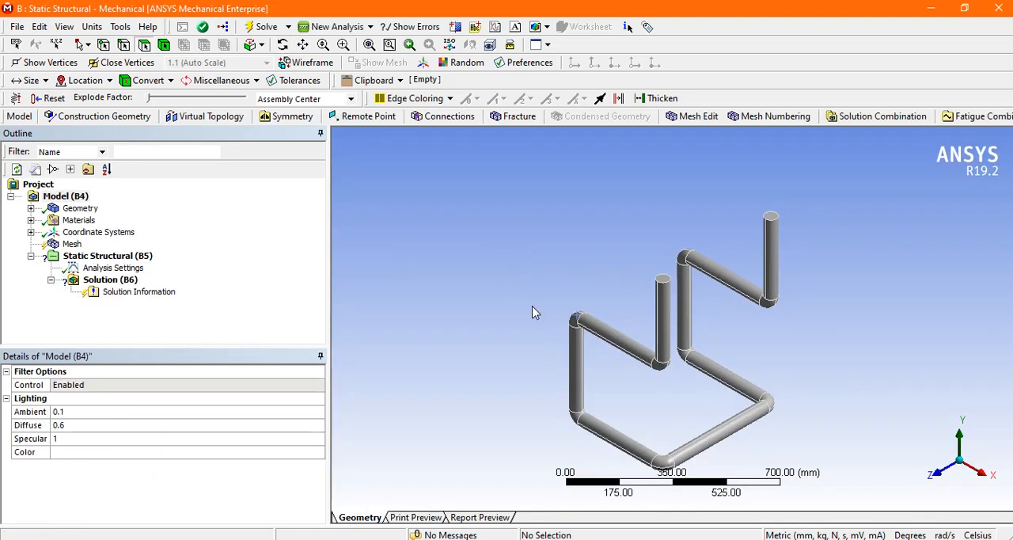
{"action": "middle_click_drag", "start_coordinate": [532, 311], "coordinate": [649, 332]}
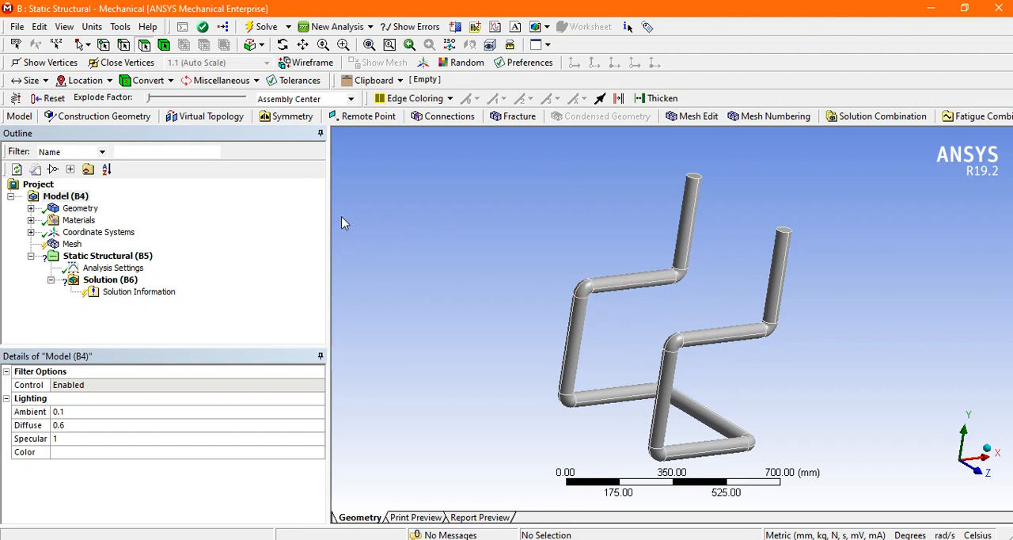
{"action": "left_click", "coordinate": [69, 246]}
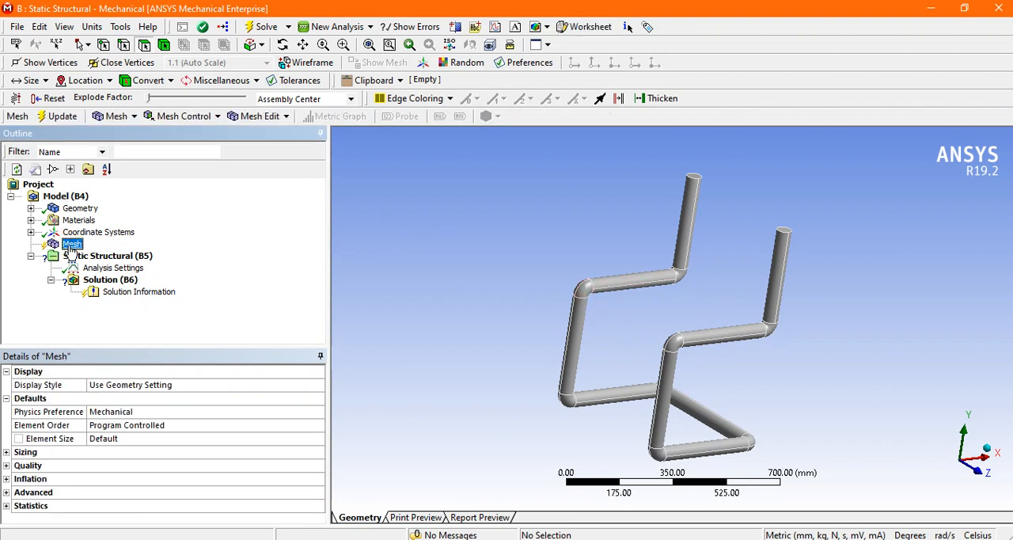
{"action": "left_click", "coordinate": [104, 118]}
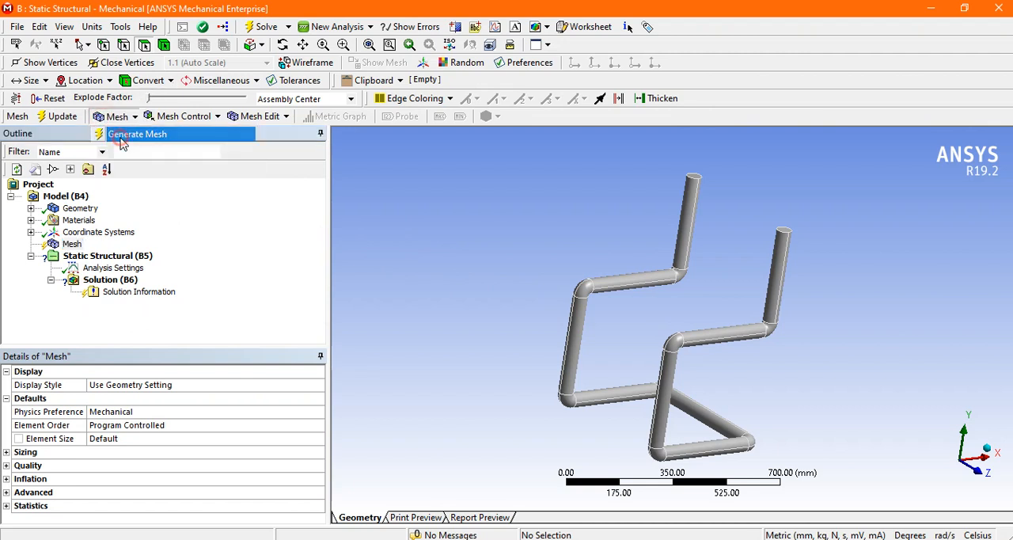
{"action": "left_click", "coordinate": [127, 134]}
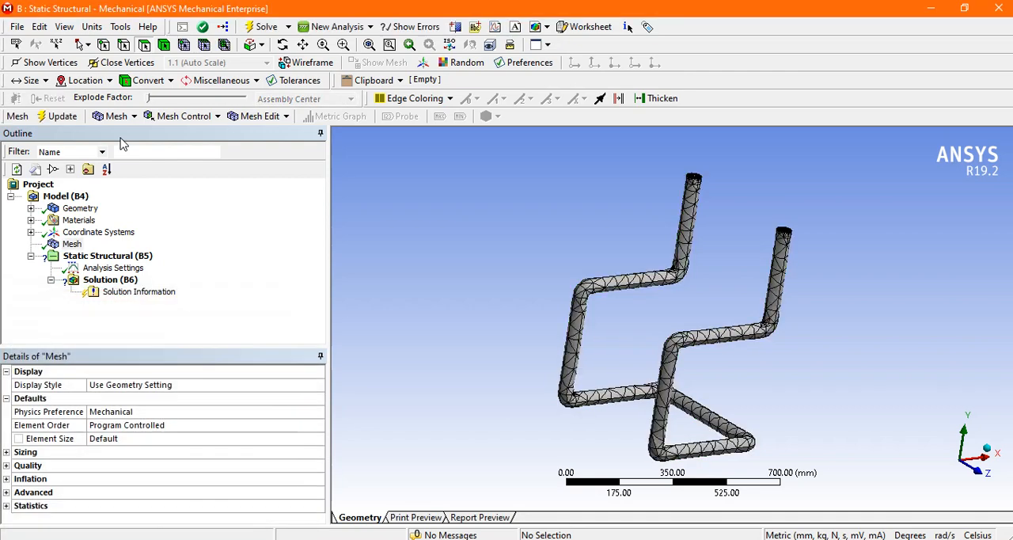
{"action": "left_click", "coordinate": [494, 265]}
{"action": "mouse_move", "coordinate": [487, 248]}
{"action": "left_mouse_down"}
{"action": "mouse_move", "coordinate": [414, 226]}
{"action": "mouse_move", "coordinate": [515, 248]}
{"action": "mouse_move", "coordinate": [475, 258]}
{"action": "mouse_move", "coordinate": [520, 242]}
{"action": "mouse_move", "coordinate": [502, 253]}
{"action": "left_mouse_up"}
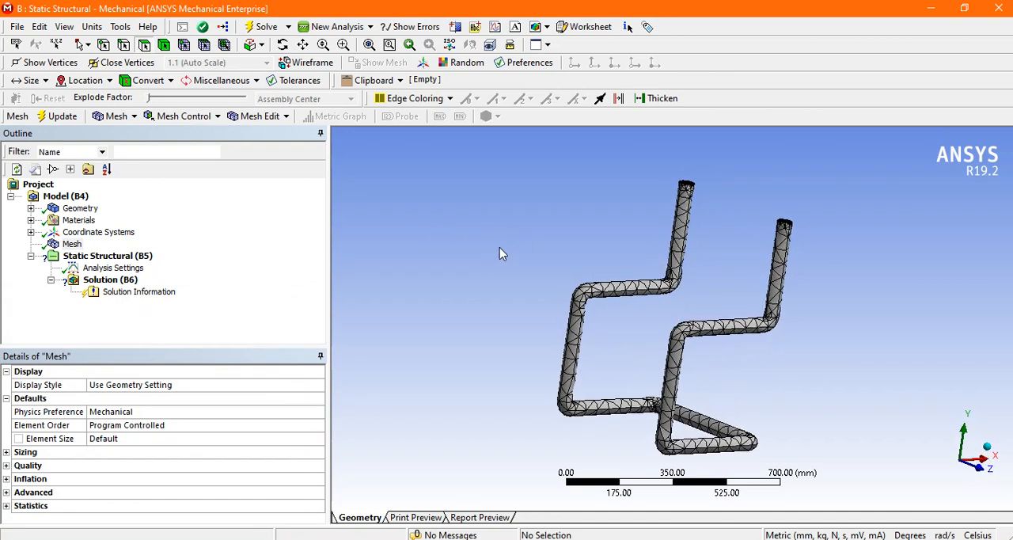
Step: Insert a Fixed Support into the Static Structural analysis
{"action": "left_click", "coordinate": [108, 260]}
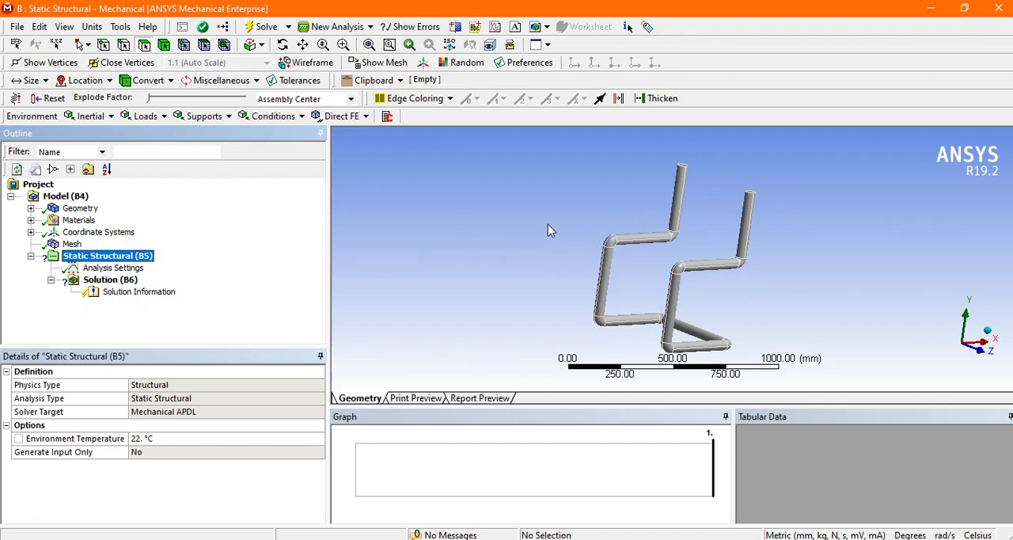
{"action": "middle_click_drag", "start_coordinate": [547, 226], "coordinate": [540, 242]}
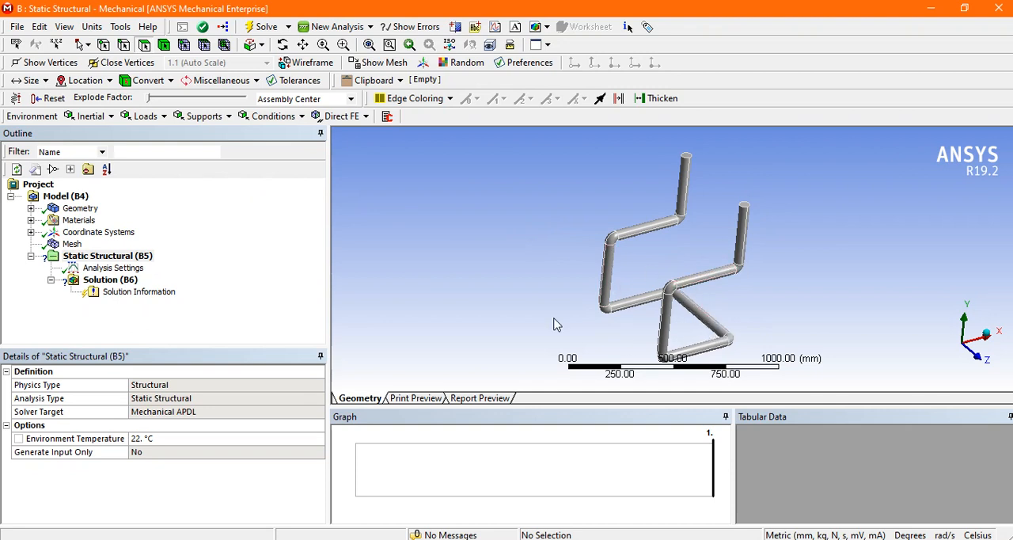
{"action": "left_click", "coordinate": [145, 117]}
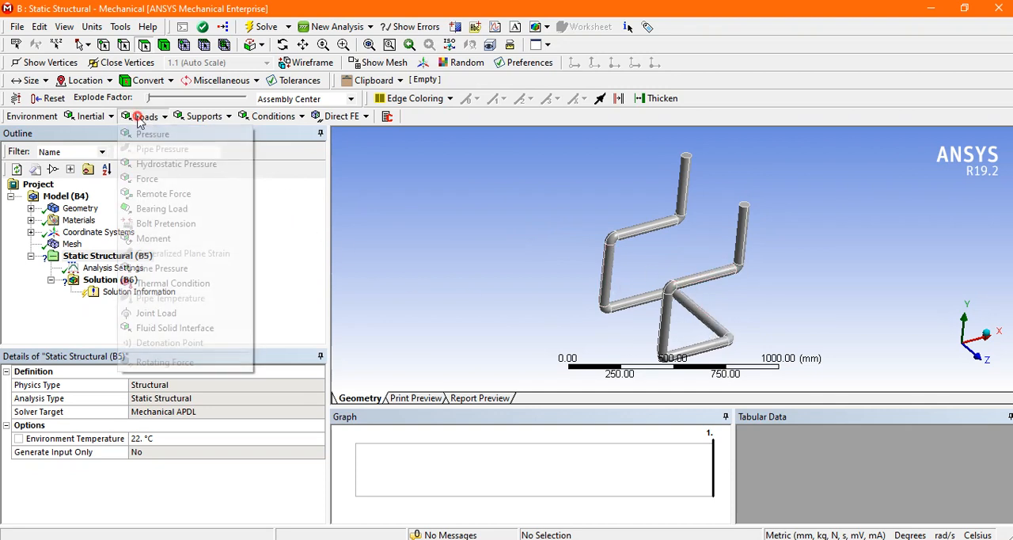
{"action": "left_click", "coordinate": [226, 117]}
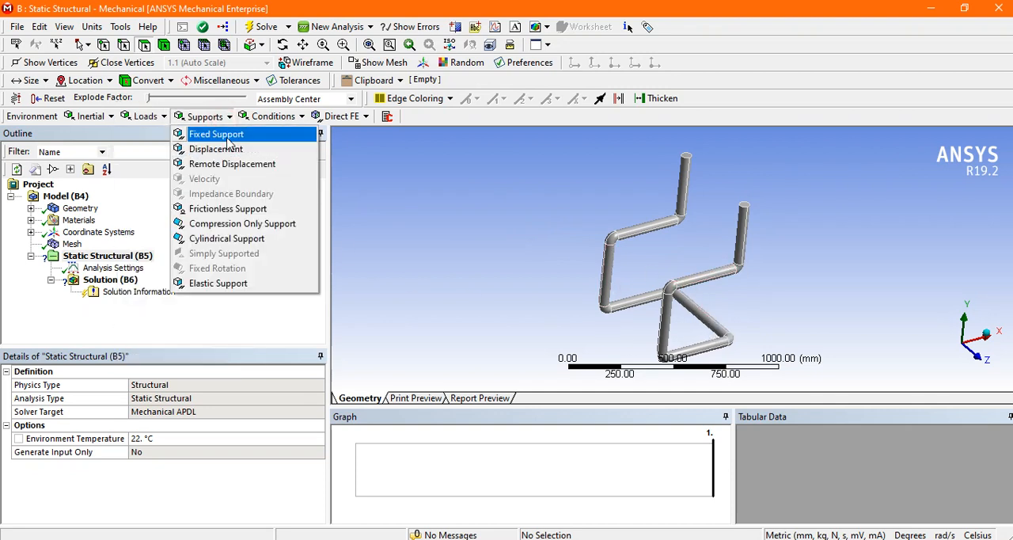
{"action": "left_click", "coordinate": [228, 139]}
Step: Apply the fixed support to the chair's base: both floor-level side rails, the cross tube and the two bends joining them
{"action": "middle_click_drag", "start_coordinate": [810, 324], "coordinate": [762, 310]}
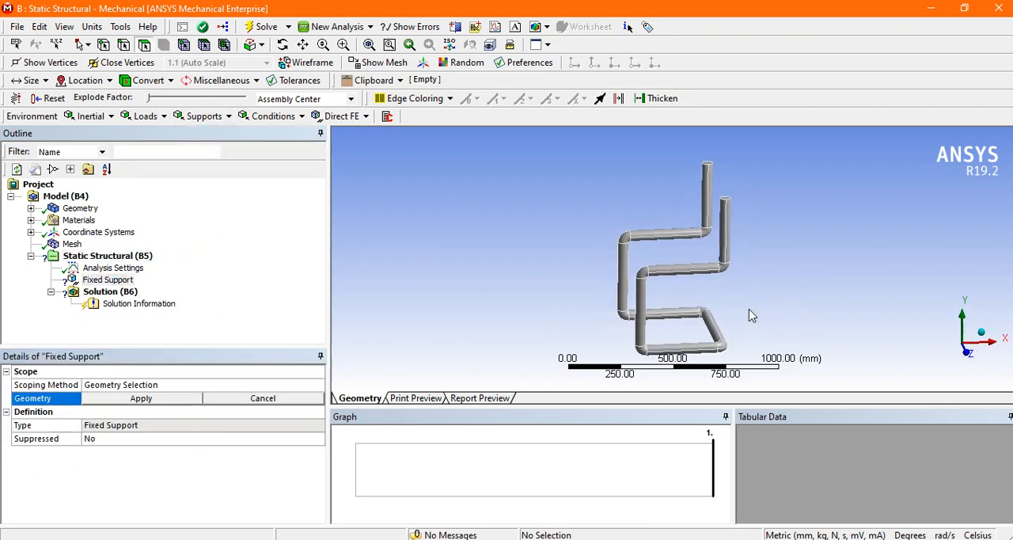
{"action": "left_click", "coordinate": [676, 297]}
{"action": "mouse_move", "coordinate": [681, 310]}
{"action": "left_mouse_down"}
{"action": "mouse_move", "coordinate": [704, 325]}
{"action": "mouse_move", "coordinate": [722, 322]}
{"action": "mouse_move", "coordinate": [699, 312]}
{"action": "left_mouse_up"}
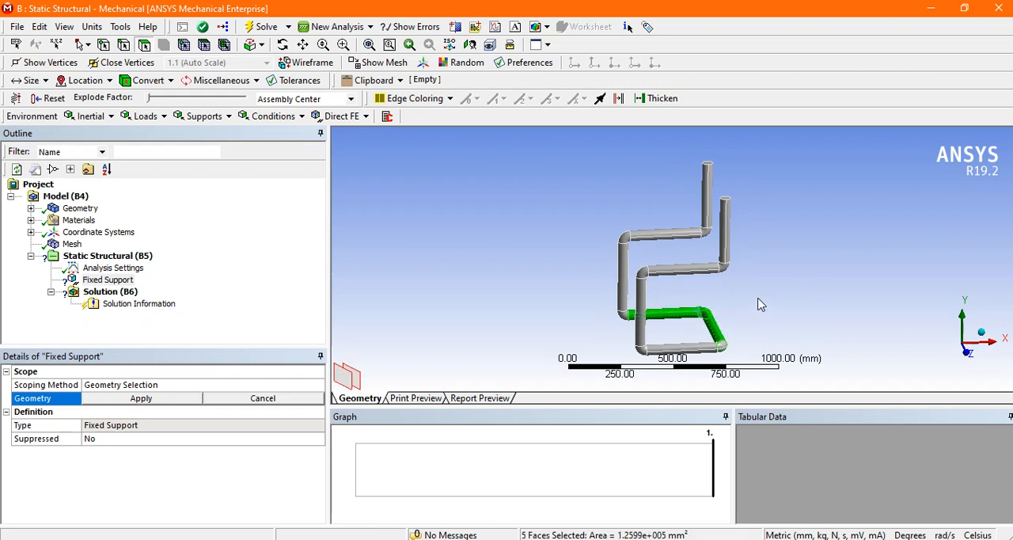
{"action": "scroll", "coordinate": [759, 293], "scroll_direction": "down", "scroll_amount": 2}
{"action": "middle_click_drag", "start_coordinate": [732, 310], "coordinate": [748, 241]}
{"action": "mouse_move", "coordinate": [678, 289]}
{"action": "left_mouse_down"}
{"action": "mouse_move", "coordinate": [681, 263]}
{"action": "mouse_move", "coordinate": [696, 252]}
{"action": "mouse_move", "coordinate": [727, 255]}
{"action": "mouse_move", "coordinate": [730, 268]}
{"action": "left_mouse_up"}
{"action": "middle_click_drag", "start_coordinate": [733, 269], "coordinate": [581, 265]}
{"action": "scroll", "coordinate": [727, 301], "scroll_direction": "up", "scroll_amount": 3}
{"action": "left_click", "coordinate": [742, 334], "text": "ctrl"}
{"action": "scroll", "coordinate": [581, 264], "scroll_direction": "down", "scroll_amount": 2}
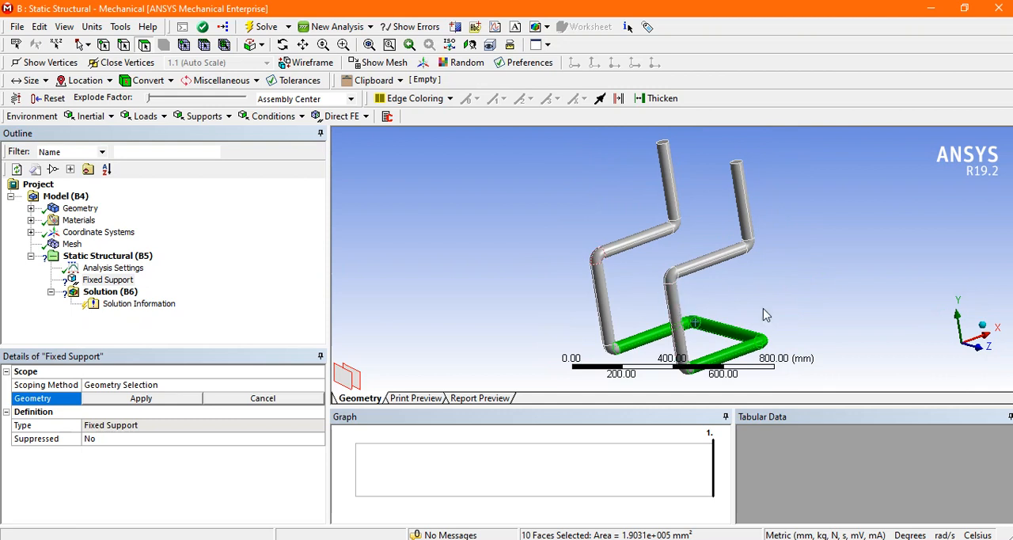
{"action": "middle_click_drag", "start_coordinate": [734, 299], "coordinate": [480, 307]}
{"action": "left_click", "coordinate": [164, 399]}
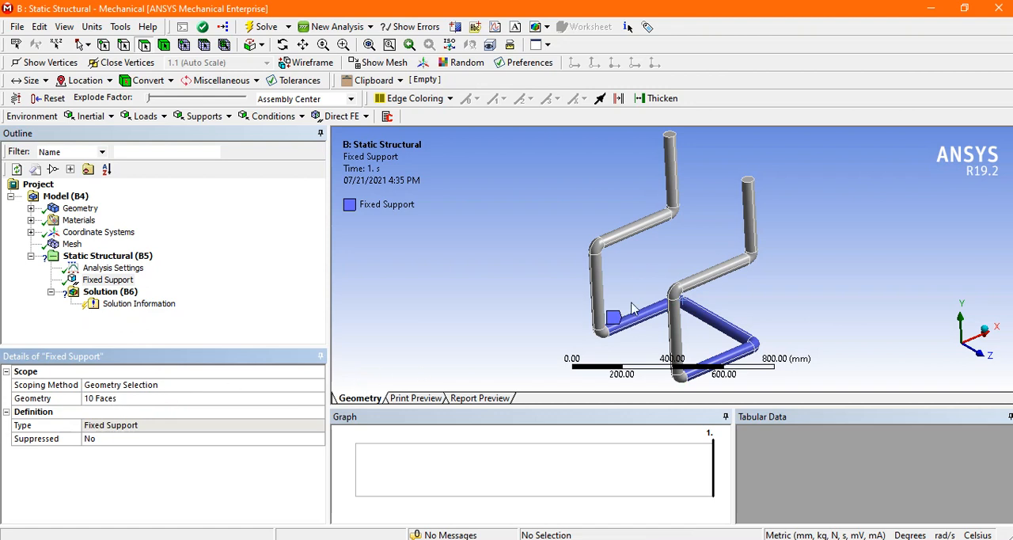
Step: Add a Force load and apply it to the faces of the two horizontal seat rails
{"action": "middle_click_drag", "start_coordinate": [651, 263], "coordinate": [594, 291]}
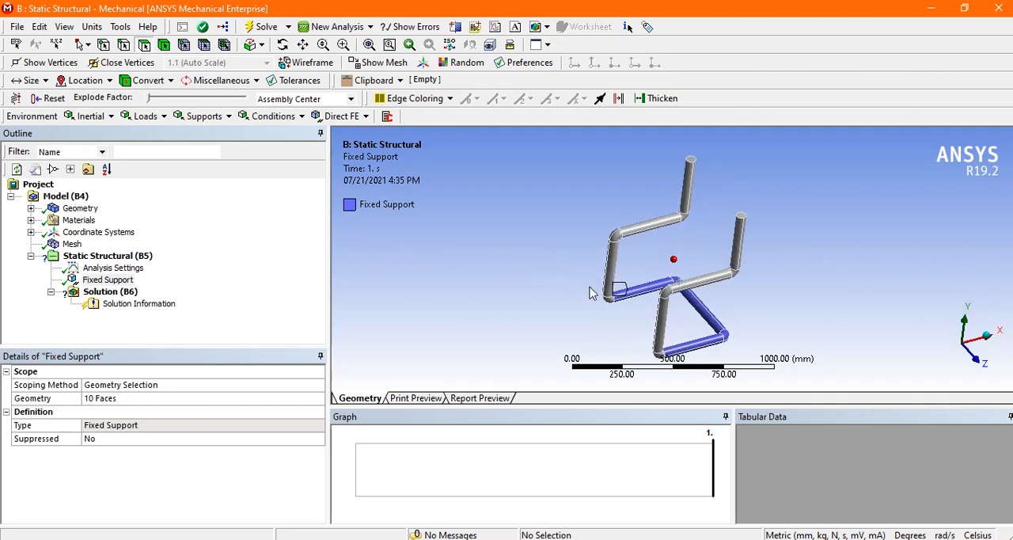
{"action": "left_click", "coordinate": [146, 116]}
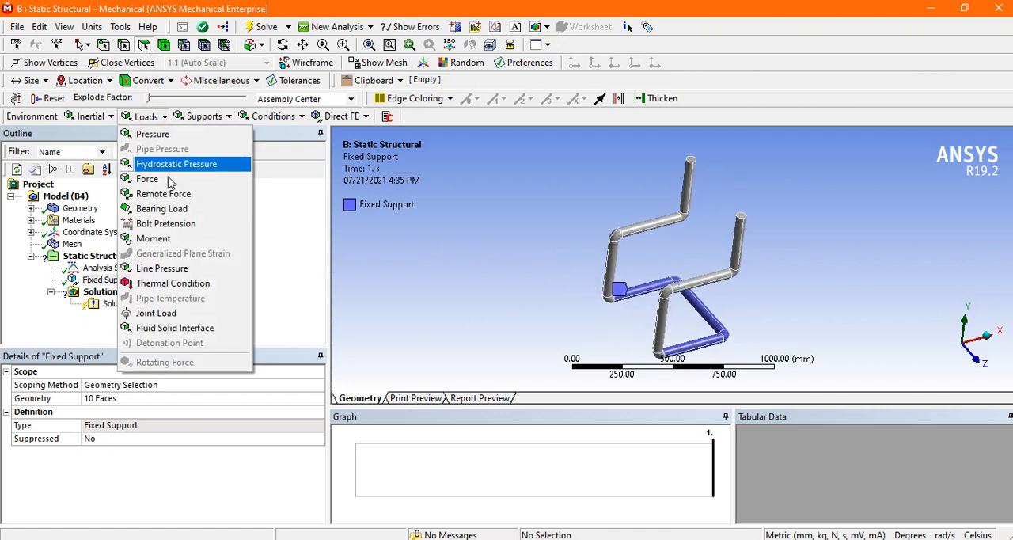
{"action": "left_click", "coordinate": [169, 182]}
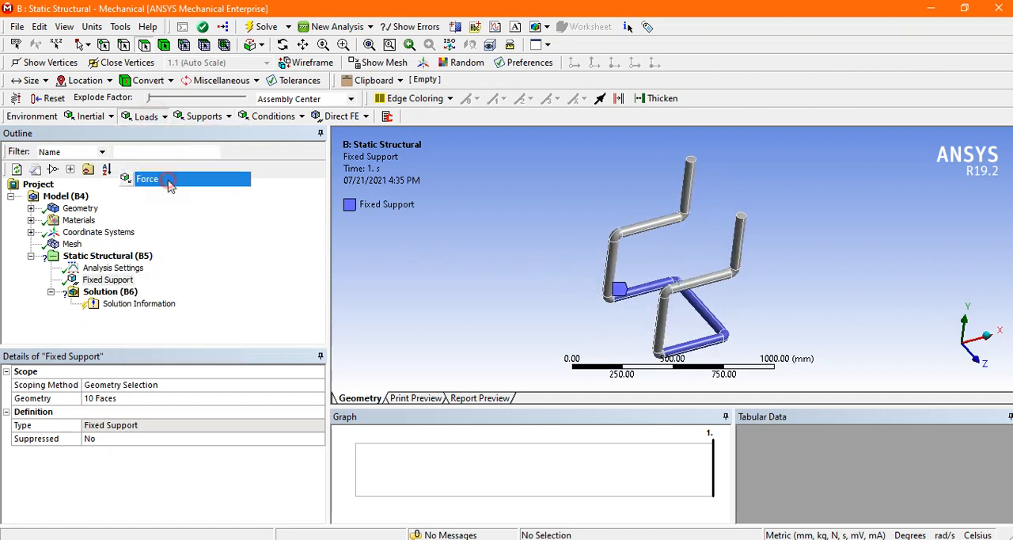
{"action": "left_click", "coordinate": [672, 228]}
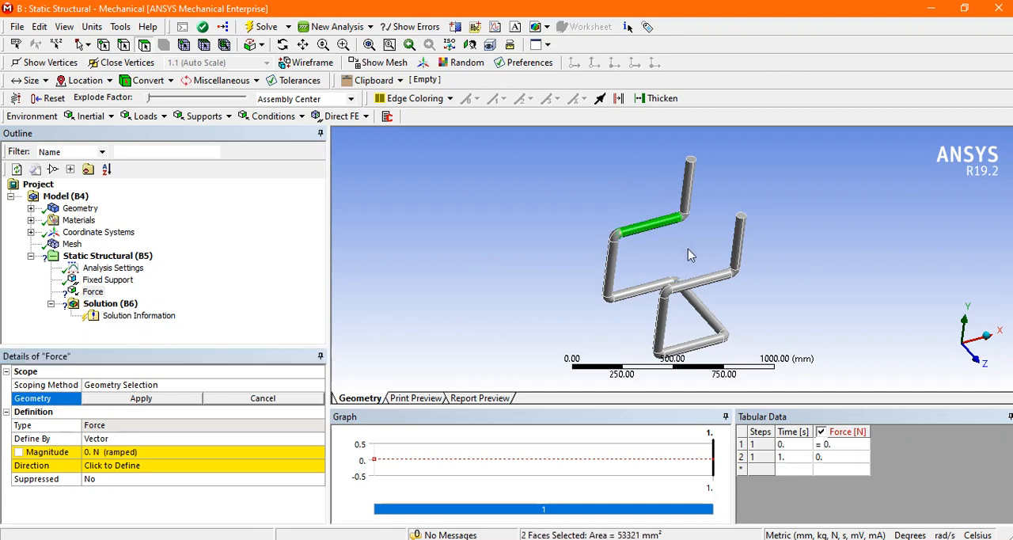
{"action": "left_click", "coordinate": [722, 286], "text": "ctrl"}
{"action": "mouse_move", "coordinate": [780, 285]}
{"action": "middle_mouse_down"}
{"action": "mouse_move", "coordinate": [776, 208]}
{"action": "mouse_move", "coordinate": [755, 230]}
{"action": "mouse_move", "coordinate": [766, 284]}
{"action": "middle_mouse_up"}
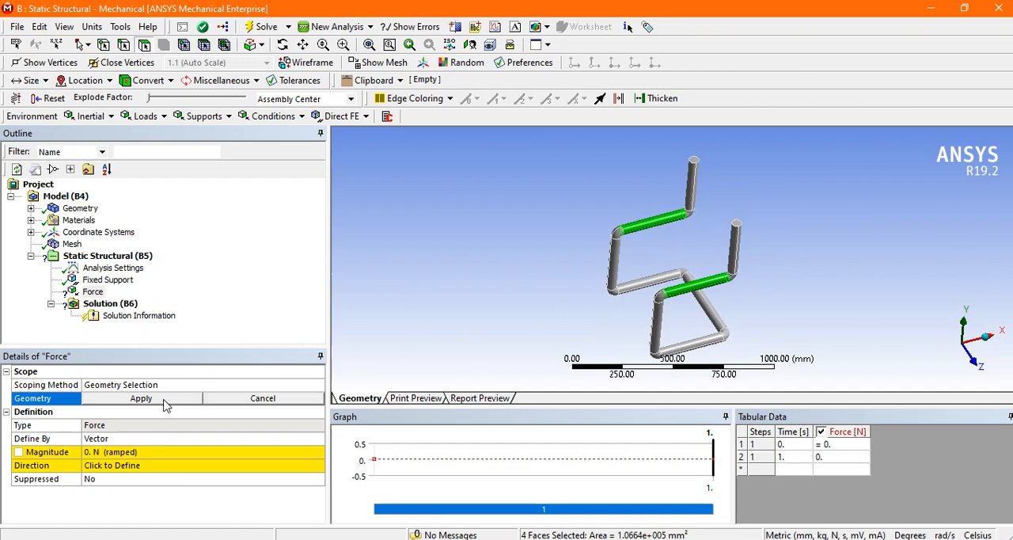
{"action": "left_click", "coordinate": [169, 403]}
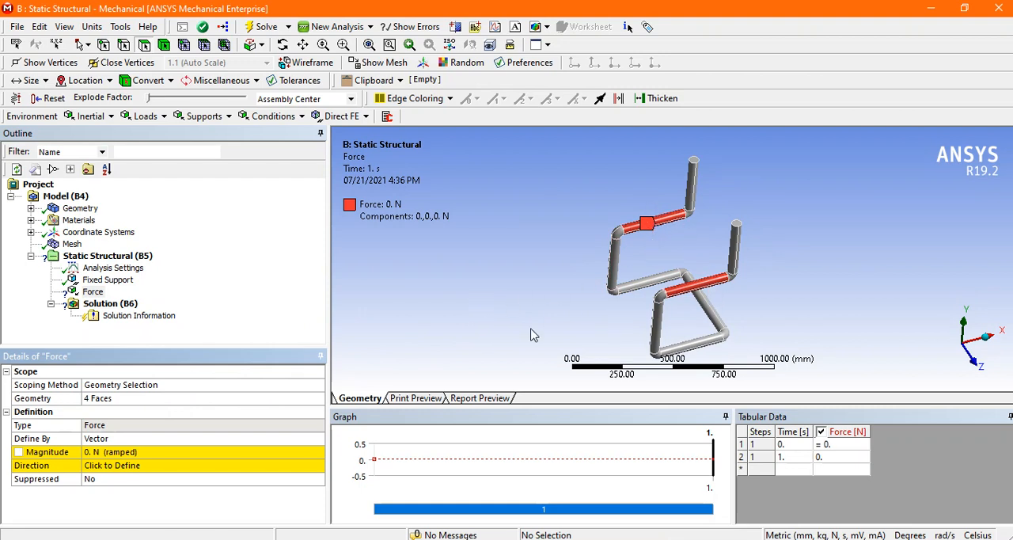
Step: Define the seat-rail force by components and set its Y component to 800 N
{"action": "left_click", "coordinate": [249, 439]}
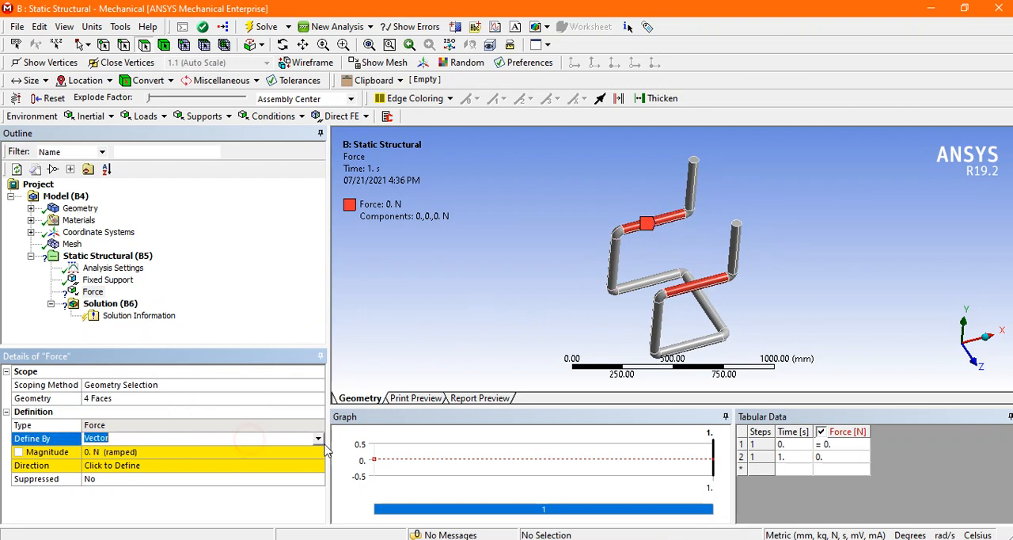
{"action": "left_click", "coordinate": [319, 441]}
{"action": "left_click", "coordinate": [190, 452]}
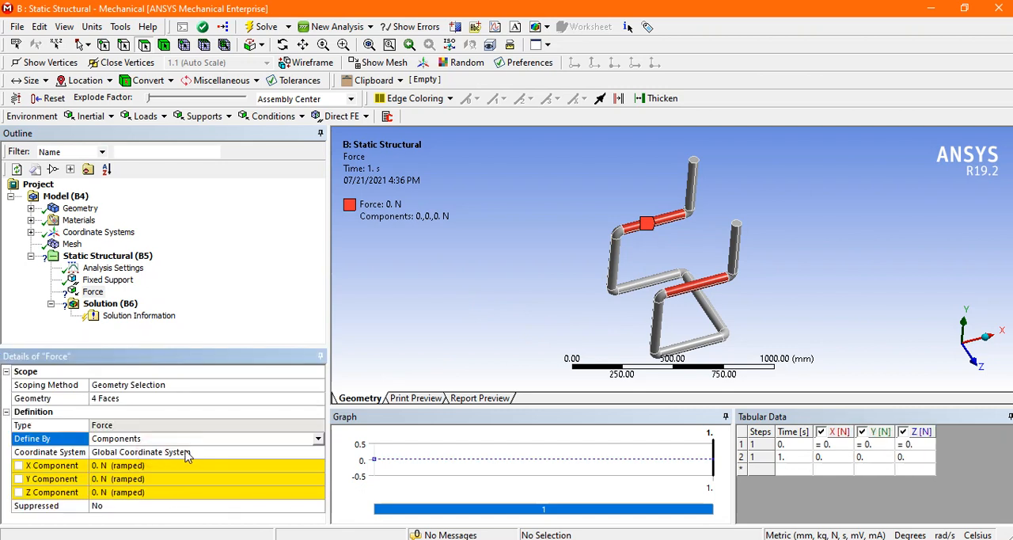
{"action": "middle_click_drag", "start_coordinate": [830, 345], "coordinate": [792, 344]}
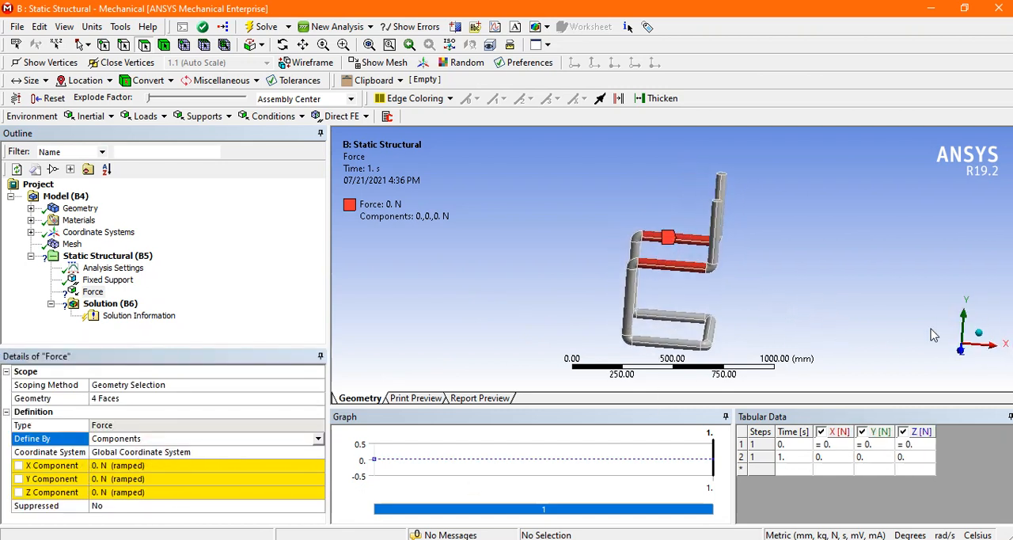
{"action": "middle_click_drag", "start_coordinate": [785, 302], "coordinate": [875, 294]}
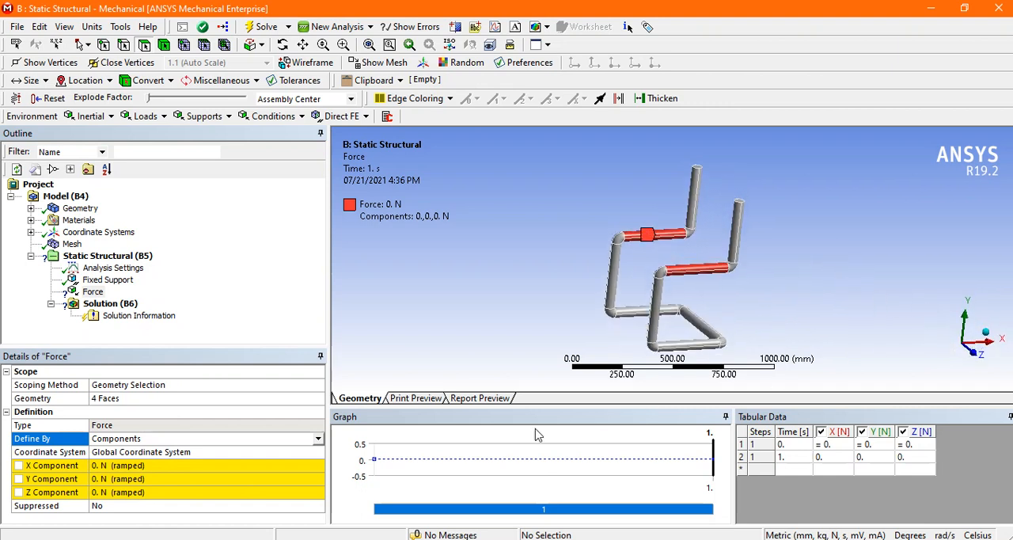
{"action": "left_click", "coordinate": [119, 478]}
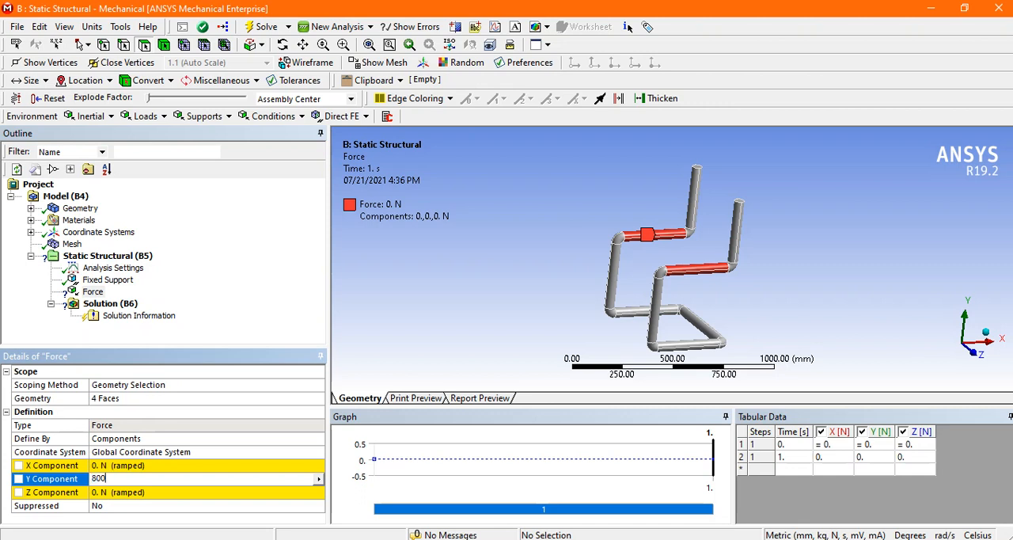
{"action": "key", "text": "Return"}
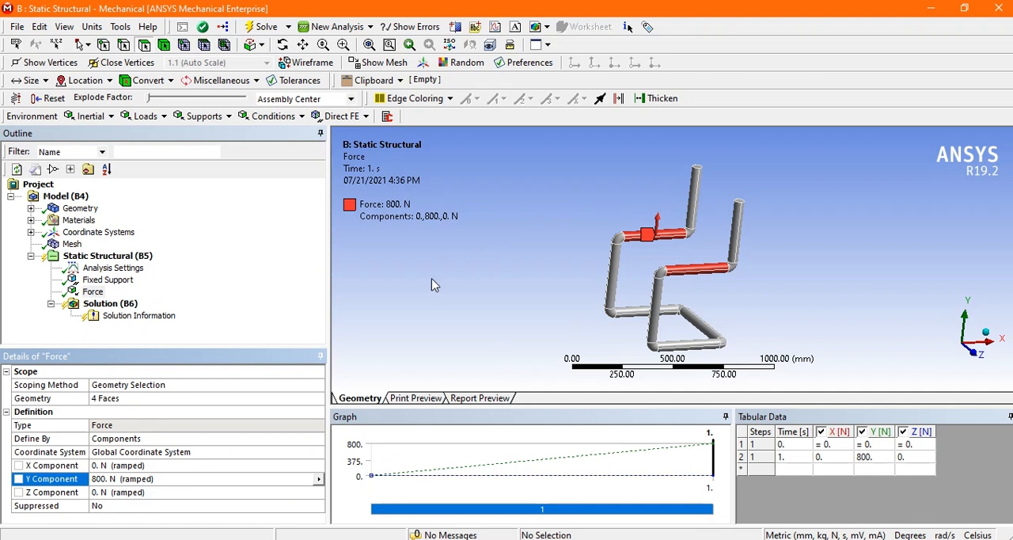
Step: Reverse the seat-rail force to act downward by setting its Y component to -800 N
{"action": "left_click", "coordinate": [94, 478]}
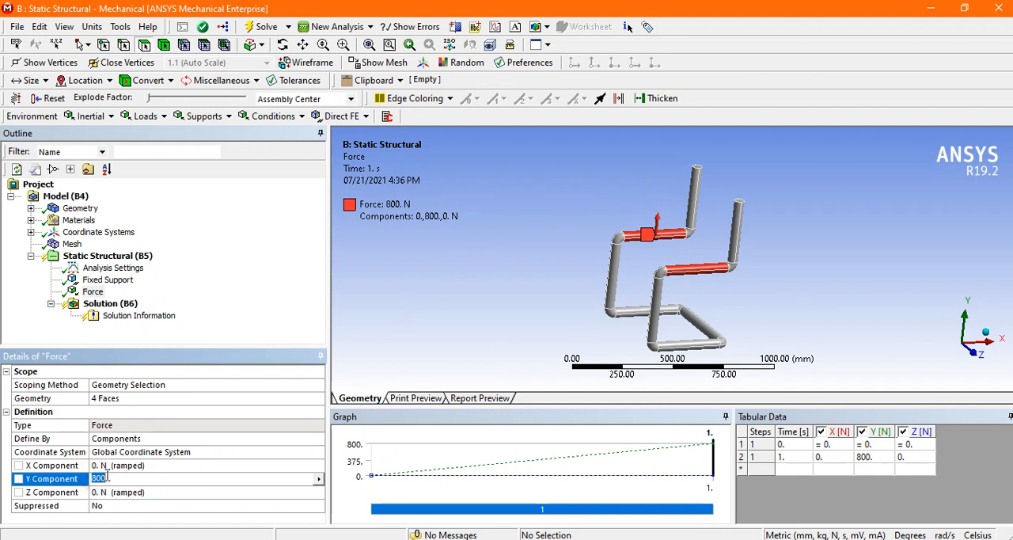
{"action": "left_click", "coordinate": [92, 479]}
{"action": "key", "text": "Return"}
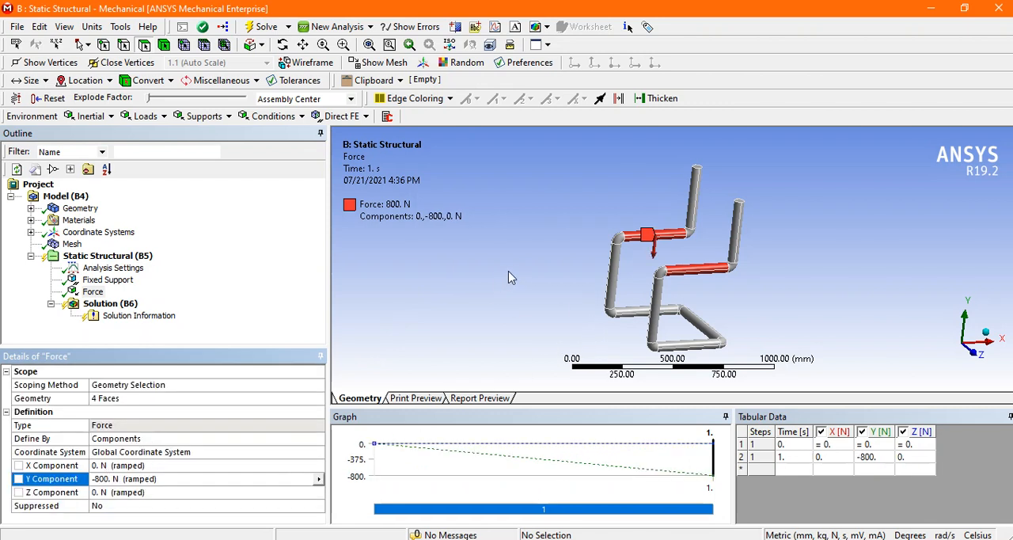
{"action": "middle_click_drag", "start_coordinate": [509, 272], "coordinate": [479, 288]}
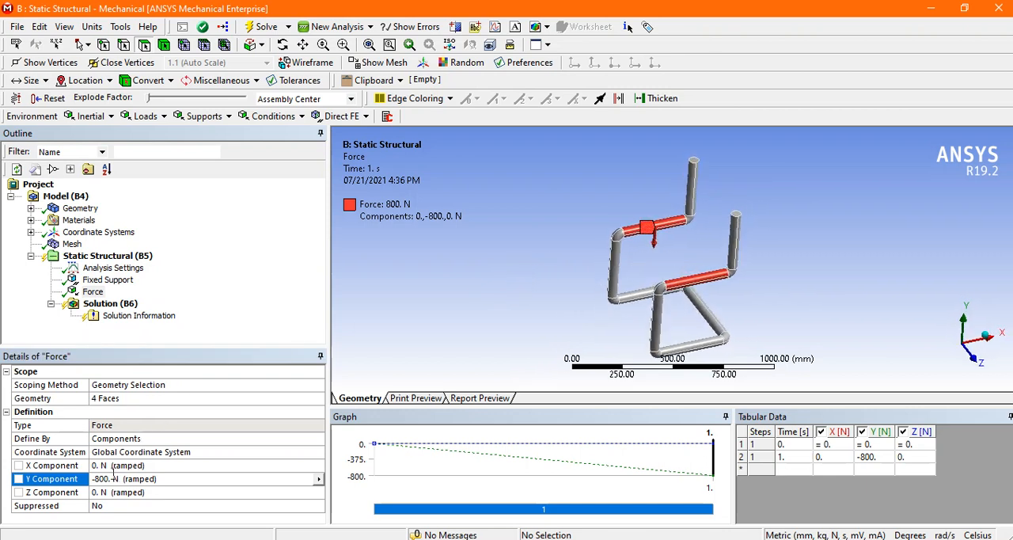
{"action": "mouse_move", "coordinate": [521, 321]}
{"action": "middle_mouse_down"}
{"action": "mouse_move", "coordinate": [511, 302]}
{"action": "mouse_move", "coordinate": [516, 309]}
{"action": "middle_mouse_up"}
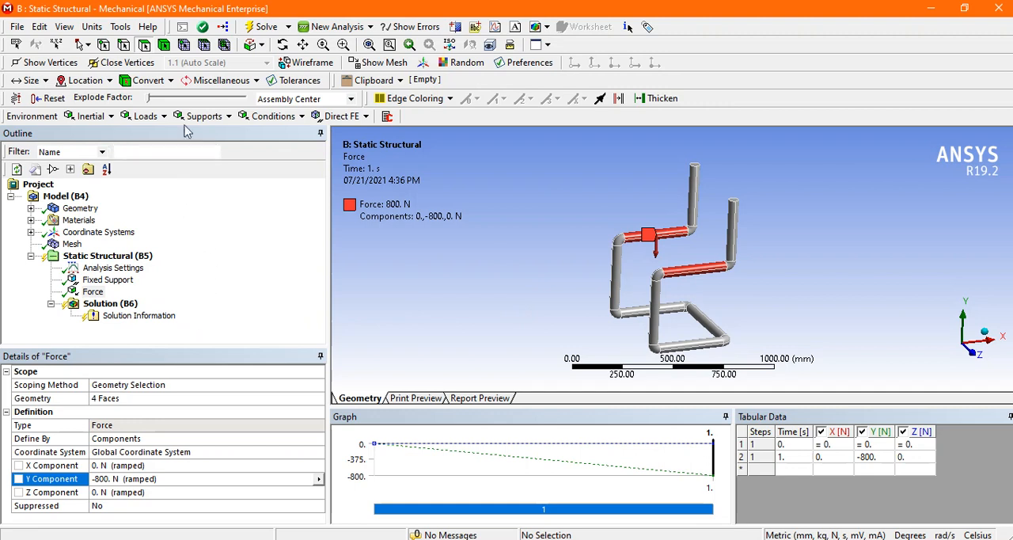
Step: Add a second Force load and apply it to the two backrest uprights, including their top ends and the bends joining the seat rails
{"action": "left_click", "coordinate": [145, 115]}
{"action": "left_click", "coordinate": [157, 181]}
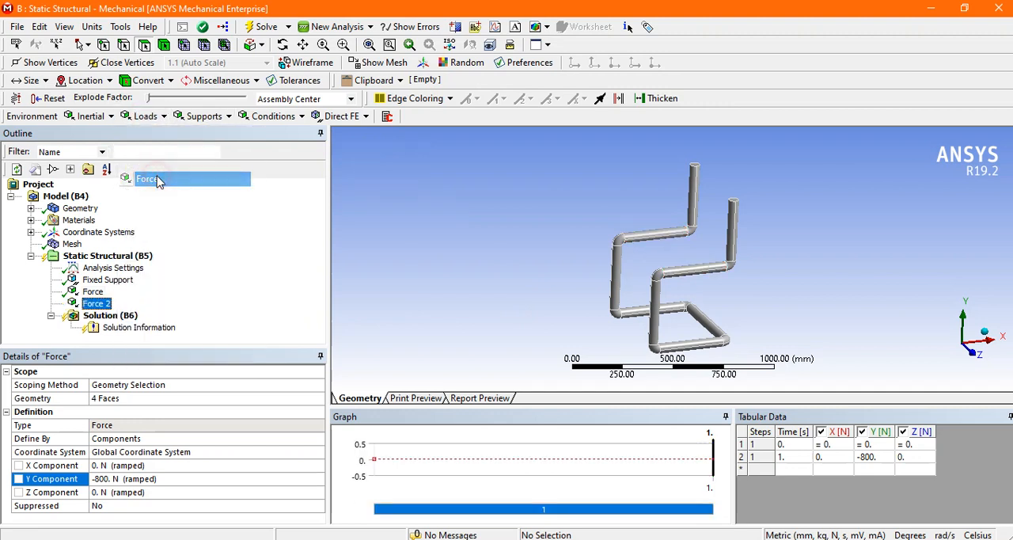
{"action": "left_click", "coordinate": [697, 184]}
{"action": "left_click", "coordinate": [735, 204], "text": "ctrl"}
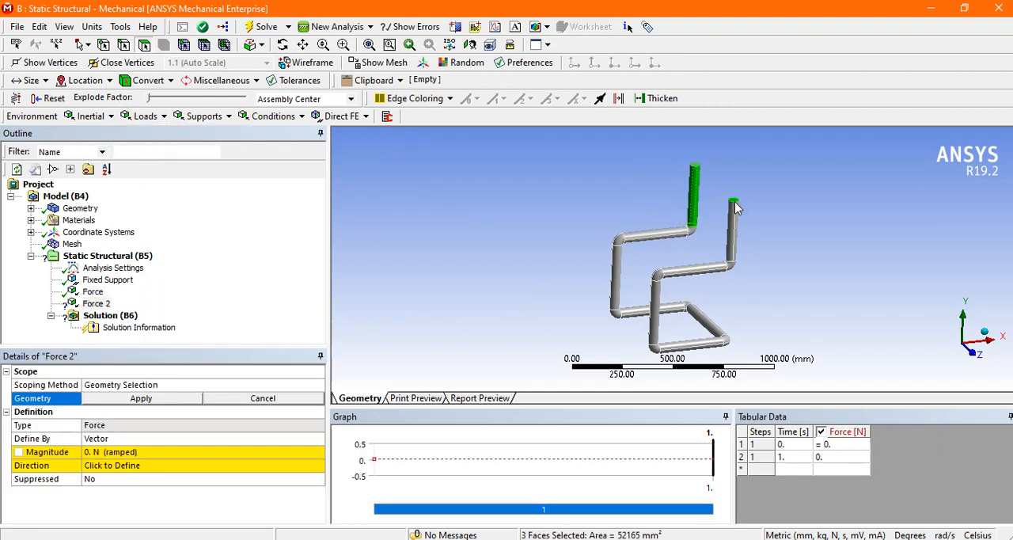
{"action": "left_click", "coordinate": [733, 220], "text": "ctrl"}
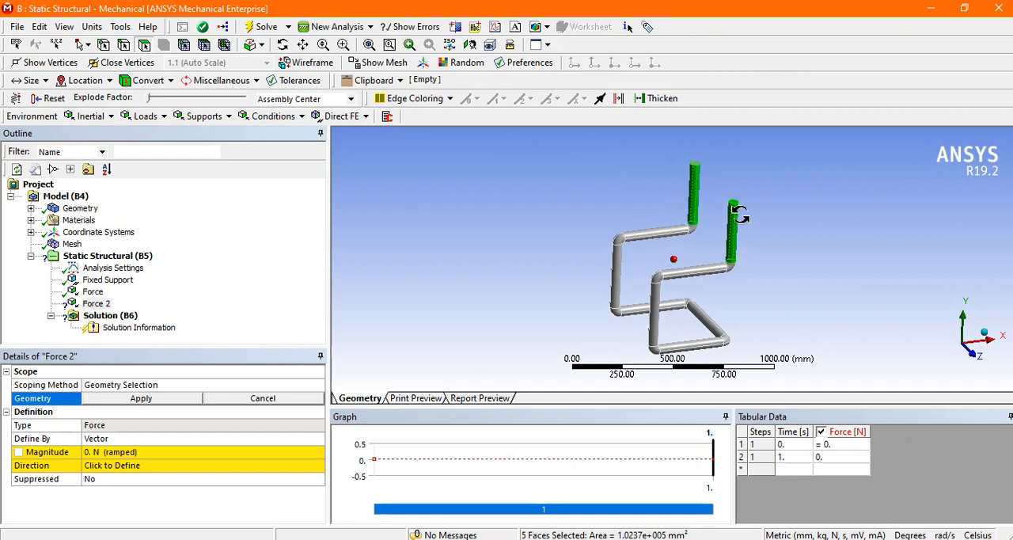
{"action": "middle_click_drag", "start_coordinate": [740, 216], "coordinate": [697, 203]}
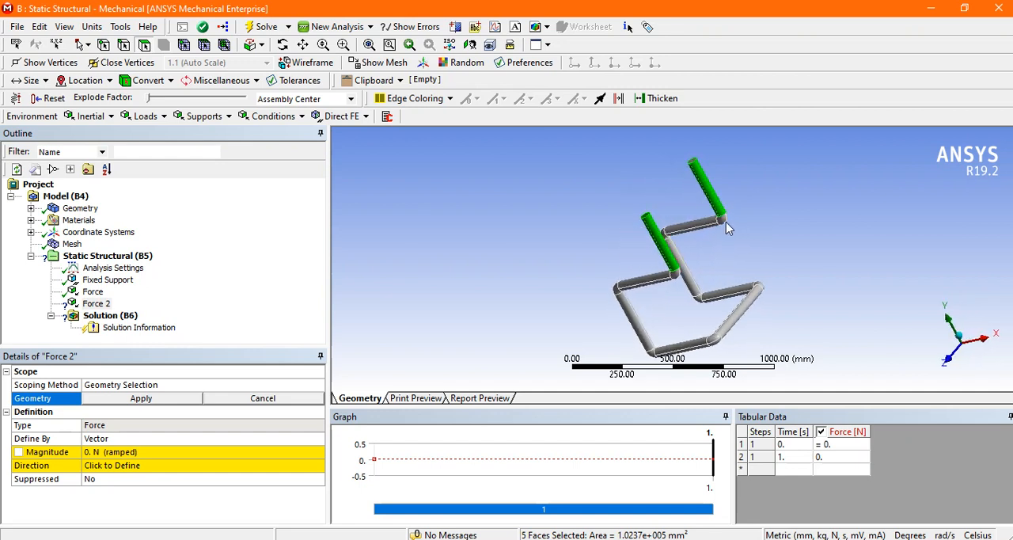
{"action": "left_click", "coordinate": [723, 218], "text": "ctrl"}
{"action": "left_click", "coordinate": [676, 287], "text": "ctrl"}
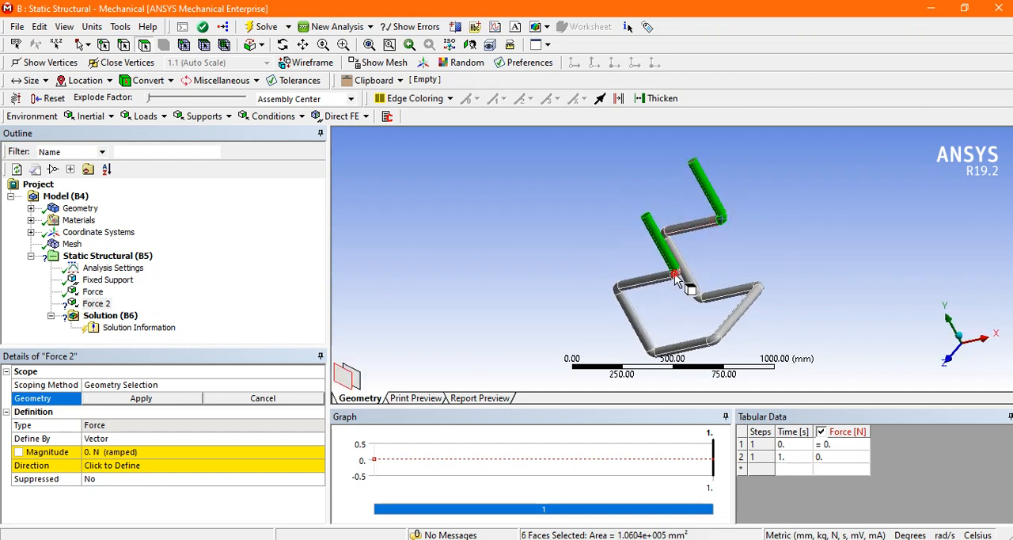
{"action": "middle_click_drag", "start_coordinate": [549, 244], "coordinate": [398, 317]}
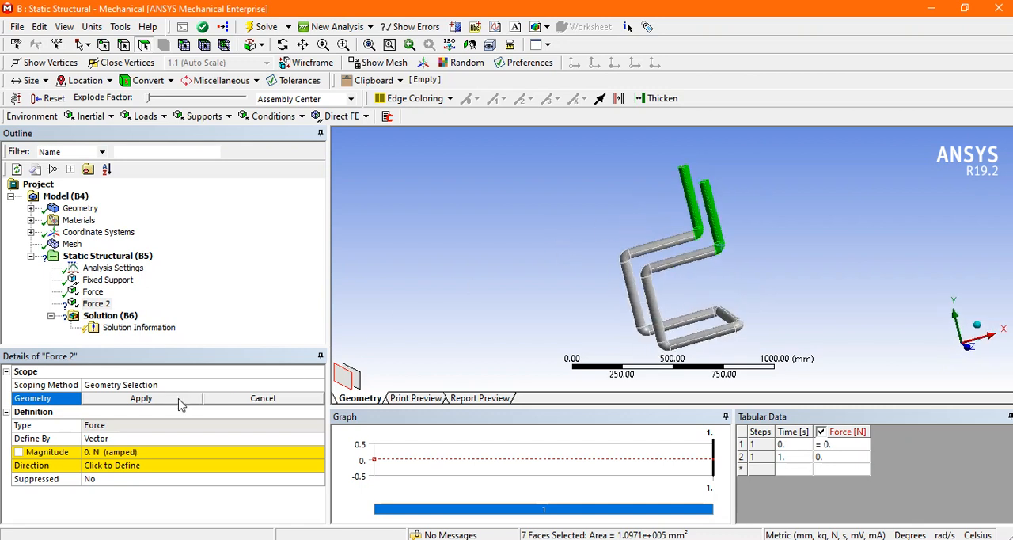
{"action": "left_click", "coordinate": [142, 398]}
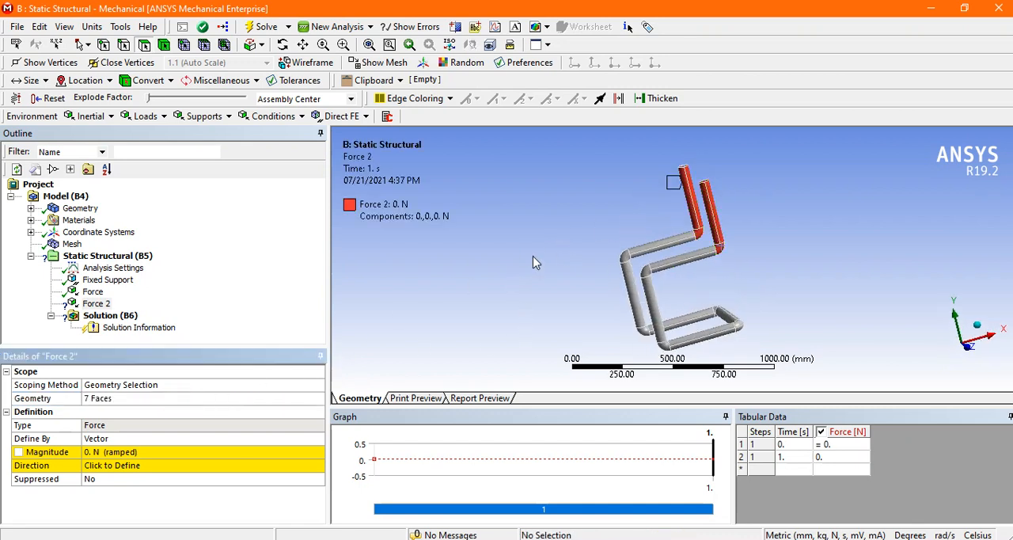
Step: Define the backrest force by components and set its X component to 600 N
{"action": "middle_click_drag", "start_coordinate": [533, 262], "coordinate": [577, 341]}
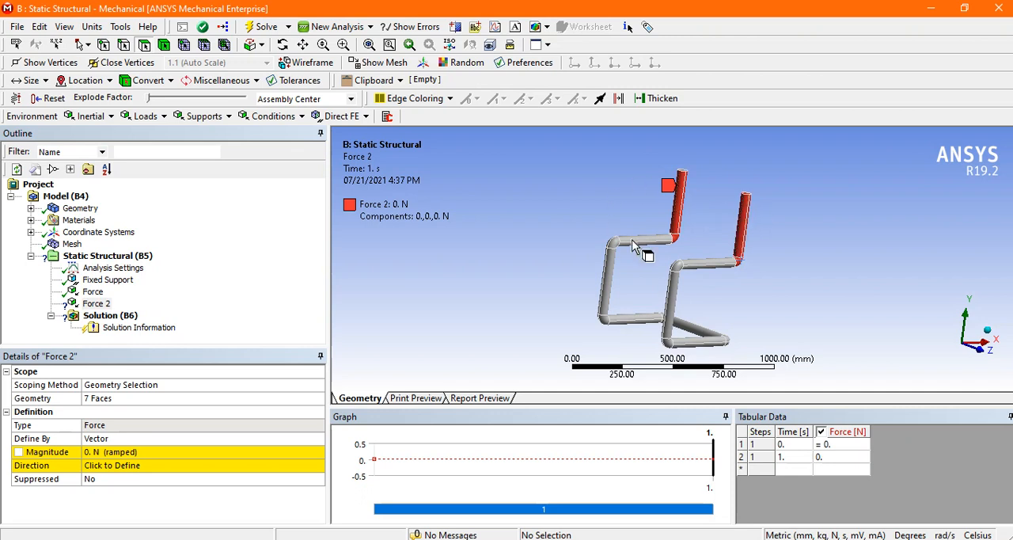
{"action": "middle_click_drag", "start_coordinate": [663, 210], "coordinate": [586, 233]}
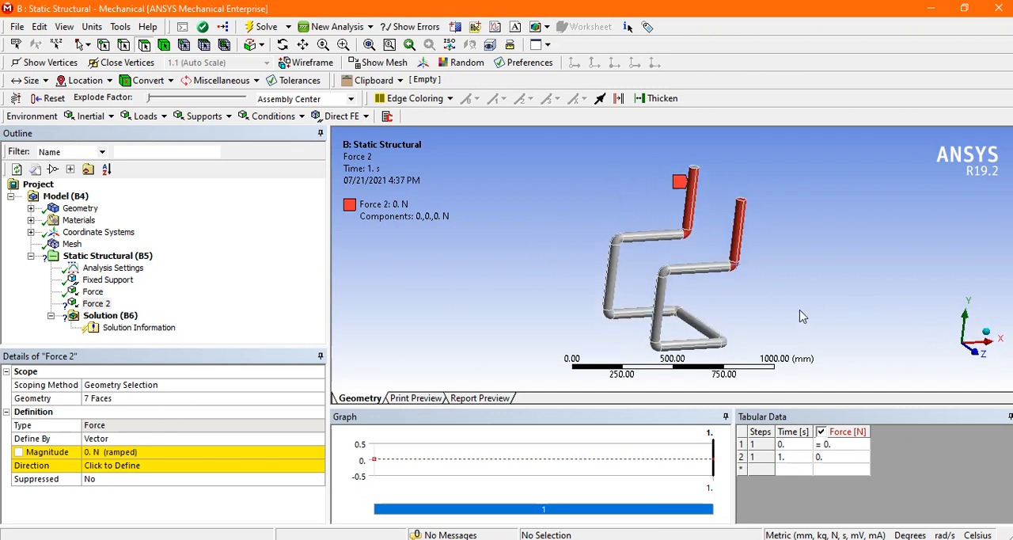
{"action": "left_click", "coordinate": [185, 438]}
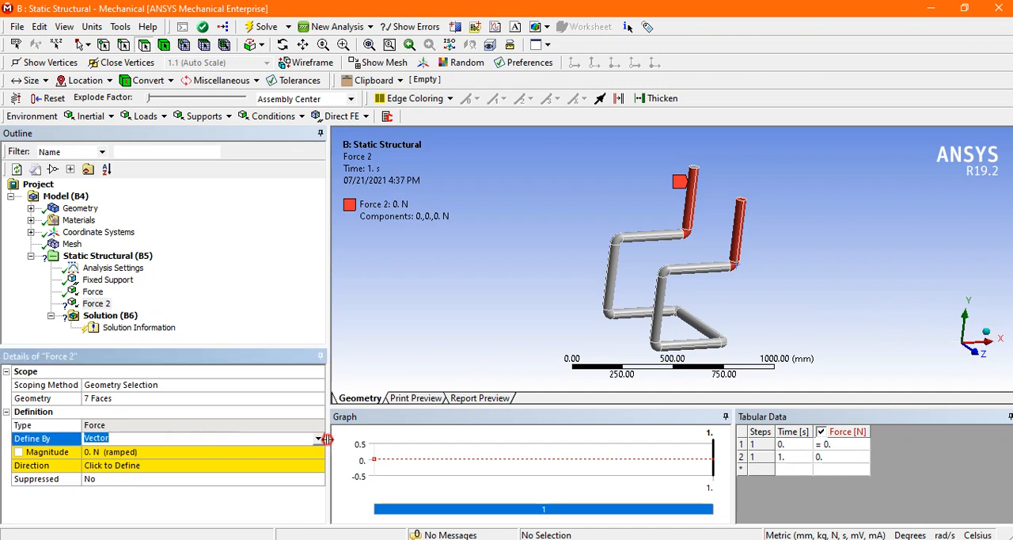
{"action": "left_click", "coordinate": [319, 439]}
{"action": "left_click", "coordinate": [216, 451]}
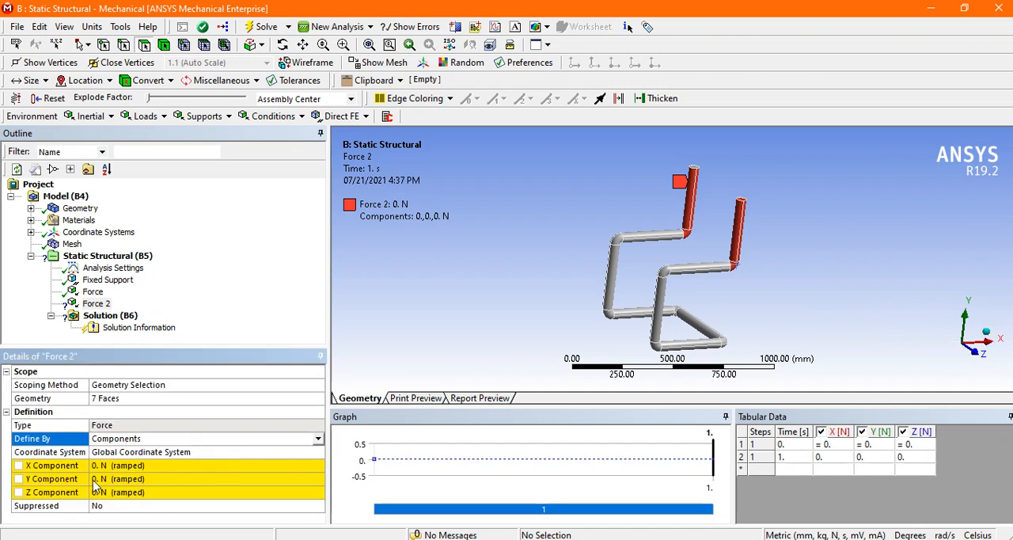
{"action": "left_click", "coordinate": [142, 465]}
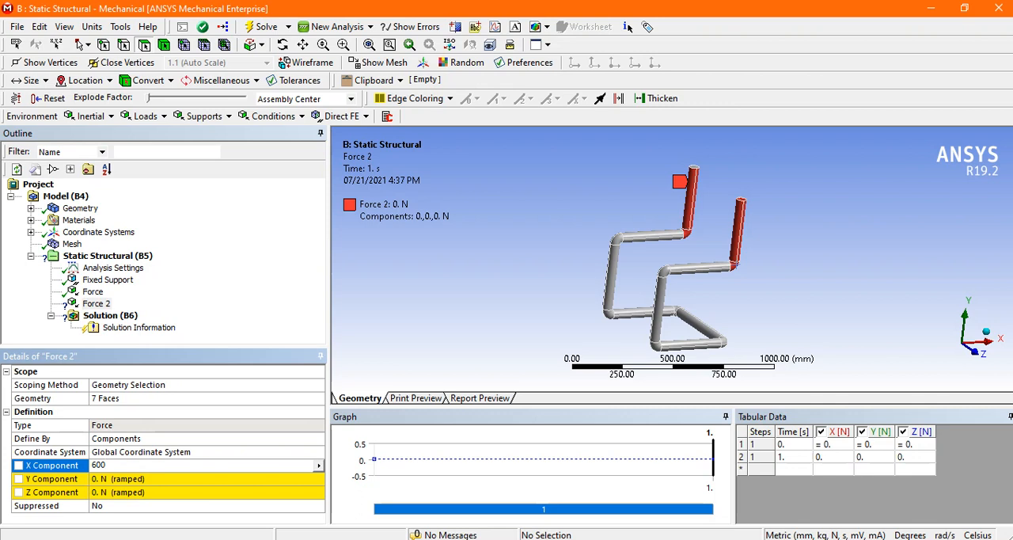
{"action": "key", "text": "Return"}
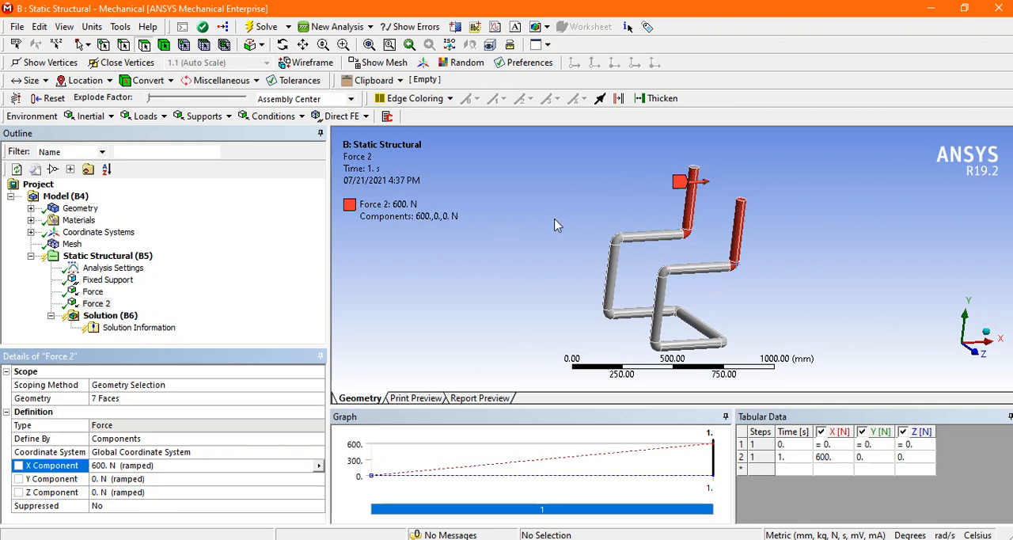
Step: Solve the static structural analysis with the fixed support and both forces applied
{"action": "middle_click_drag", "start_coordinate": [554, 225], "coordinate": [523, 218]}
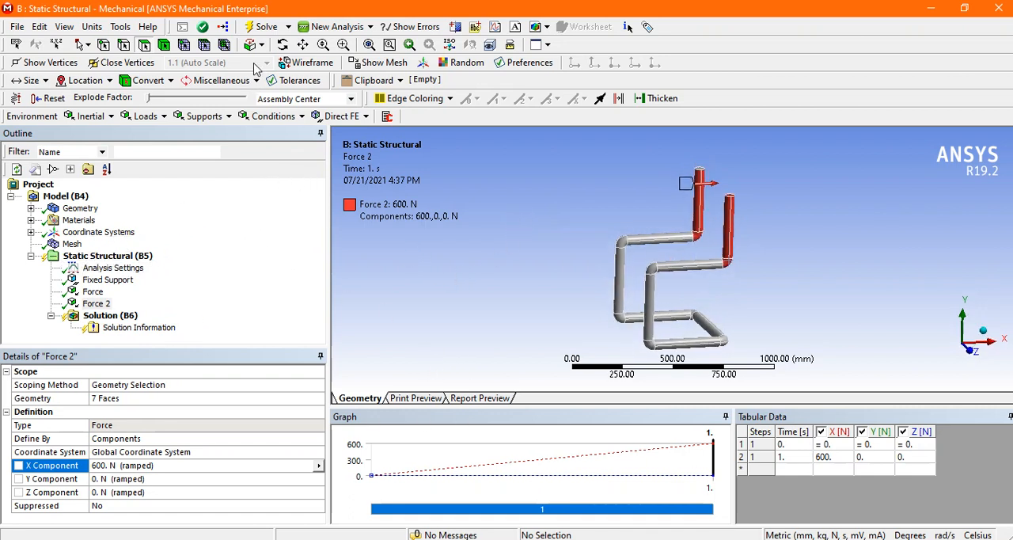
{"action": "left_click", "coordinate": [264, 27]}
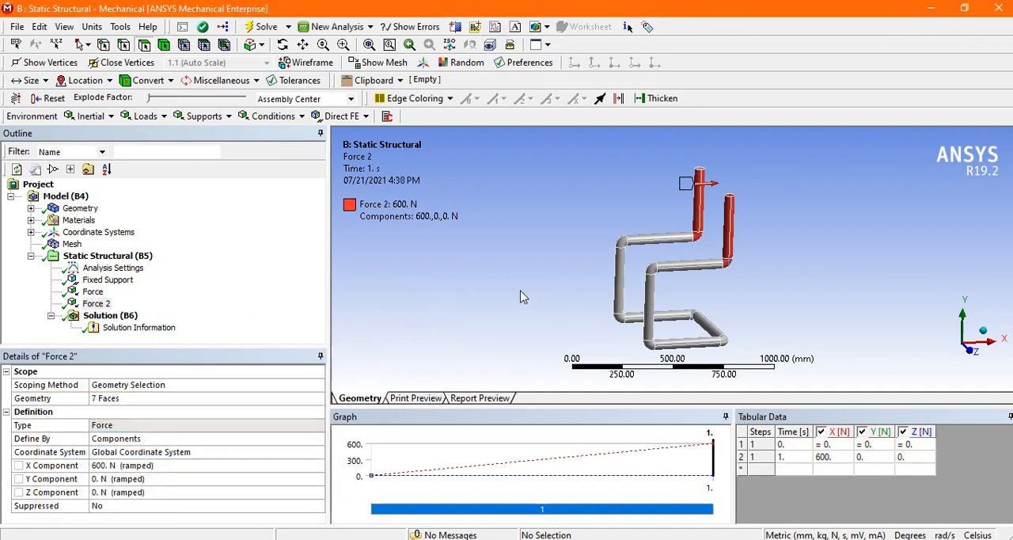
{"action": "middle_click_drag", "start_coordinate": [524, 279], "coordinate": [549, 272]}
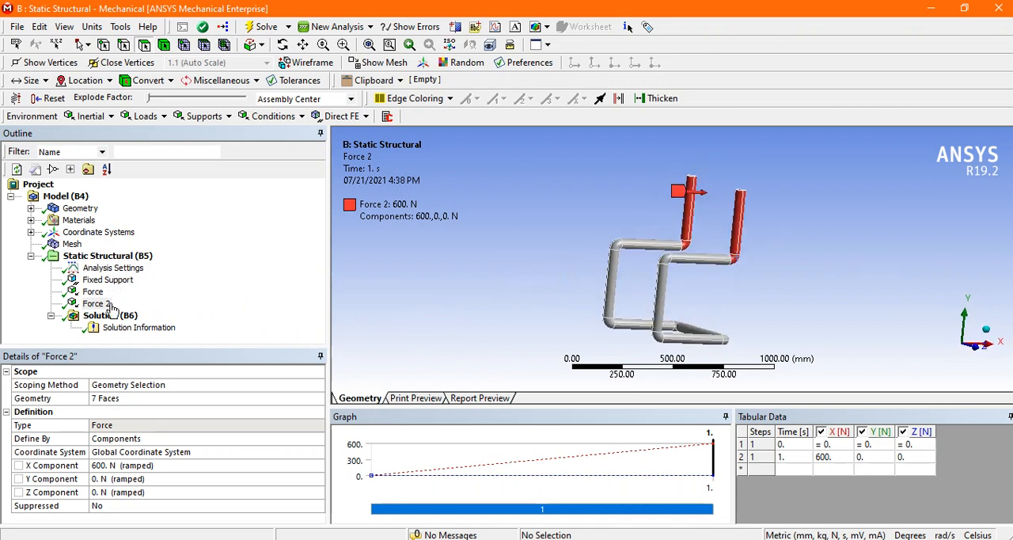
Step: Add Equivalent (von-Mises) Stress and Total Deformation results for all bodies to the solution
{"action": "left_click", "coordinate": [109, 317]}
{"action": "middle_click_drag", "start_coordinate": [524, 289], "coordinate": [488, 289]}
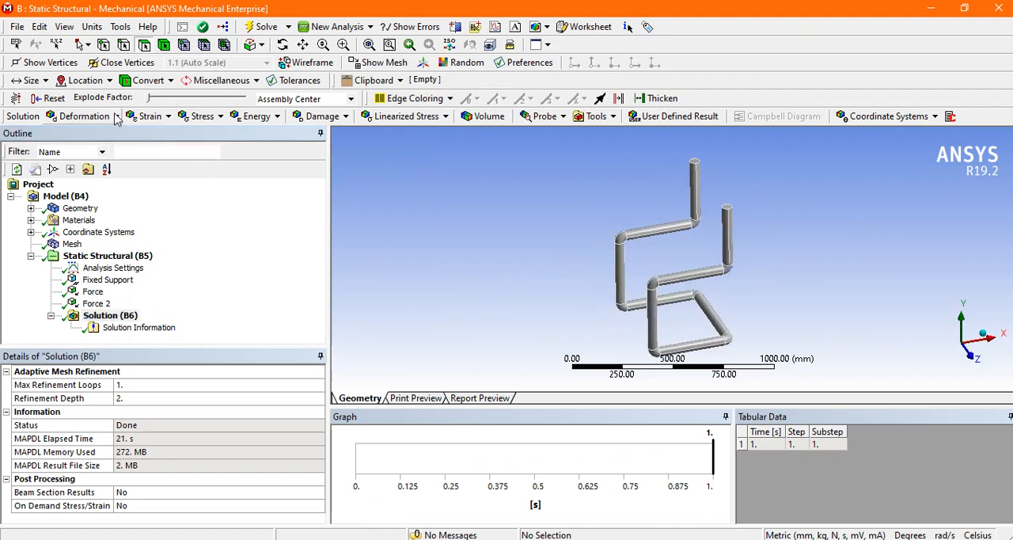
{"action": "left_click", "coordinate": [198, 116]}
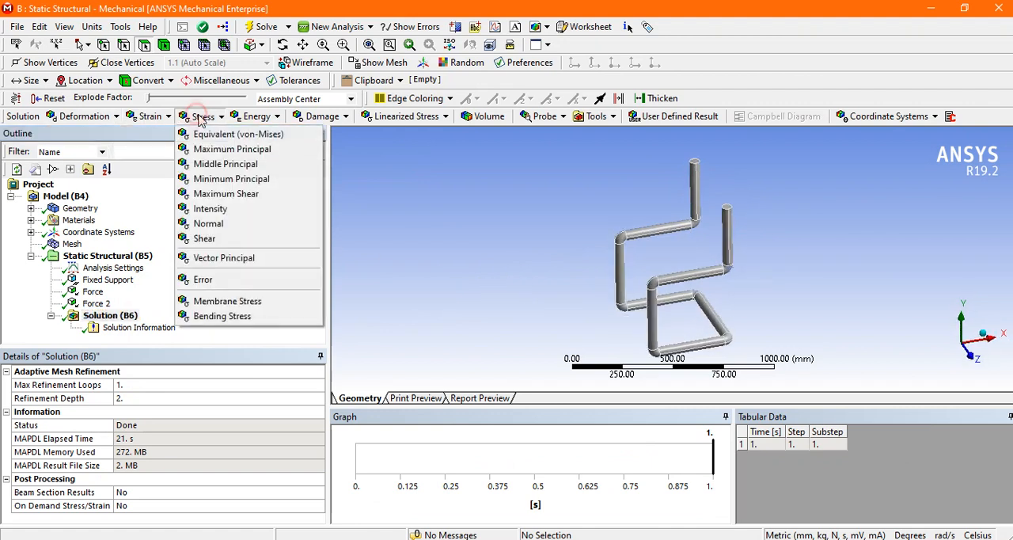
{"action": "left_click", "coordinate": [236, 137]}
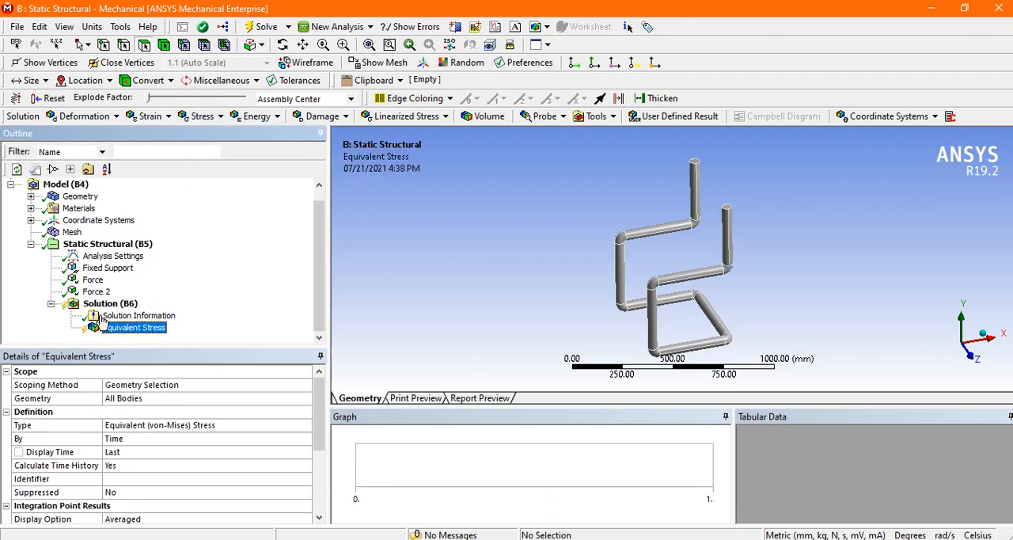
{"action": "left_click", "coordinate": [111, 305]}
{"action": "left_click", "coordinate": [85, 116]}
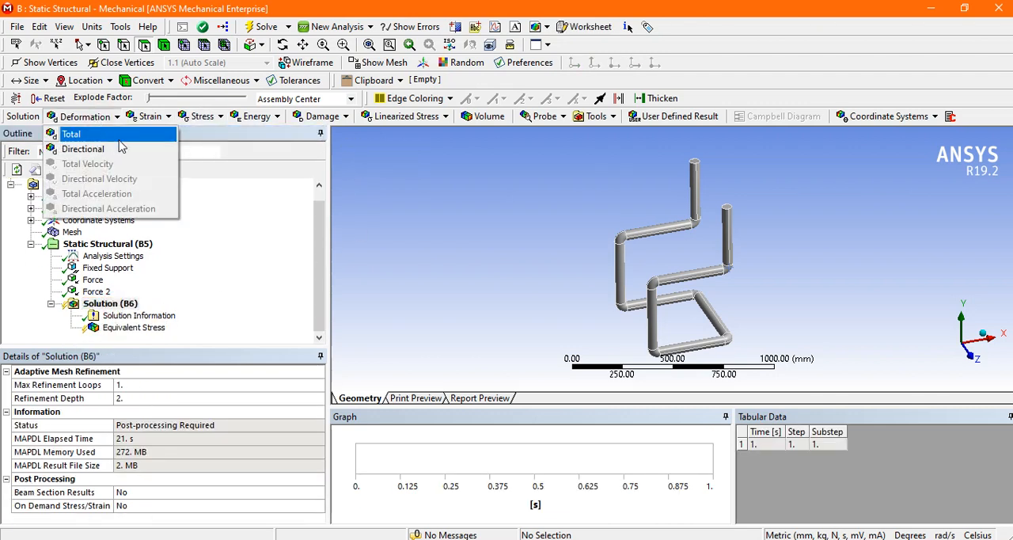
{"action": "left_click", "coordinate": [109, 136]}
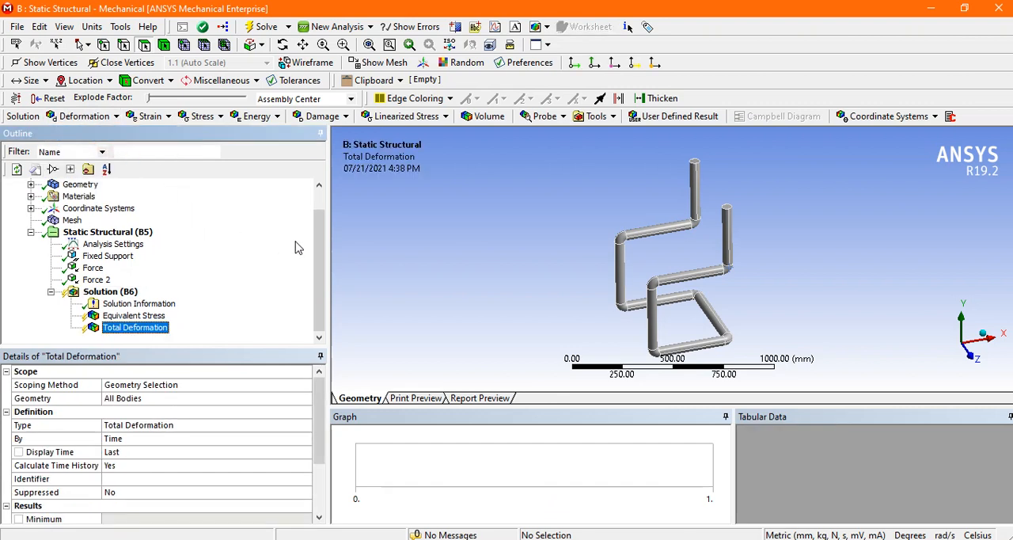
Step: Evaluate the added results and display the total deformation and equivalent stress plots of the chair frame
{"action": "left_click", "coordinate": [261, 26]}
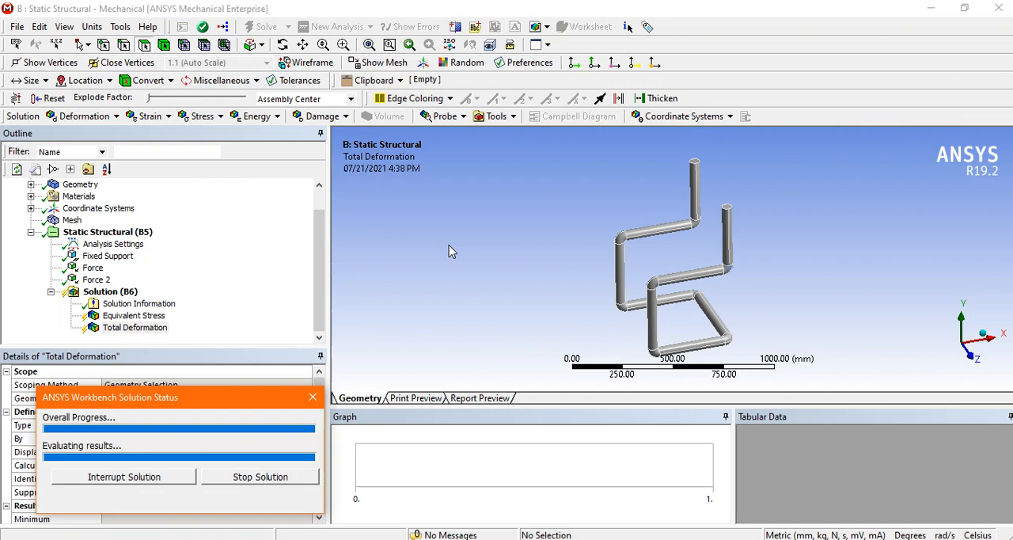
{"action": "left_click_drag", "start_coordinate": [490, 266], "coordinate": [512, 270]}
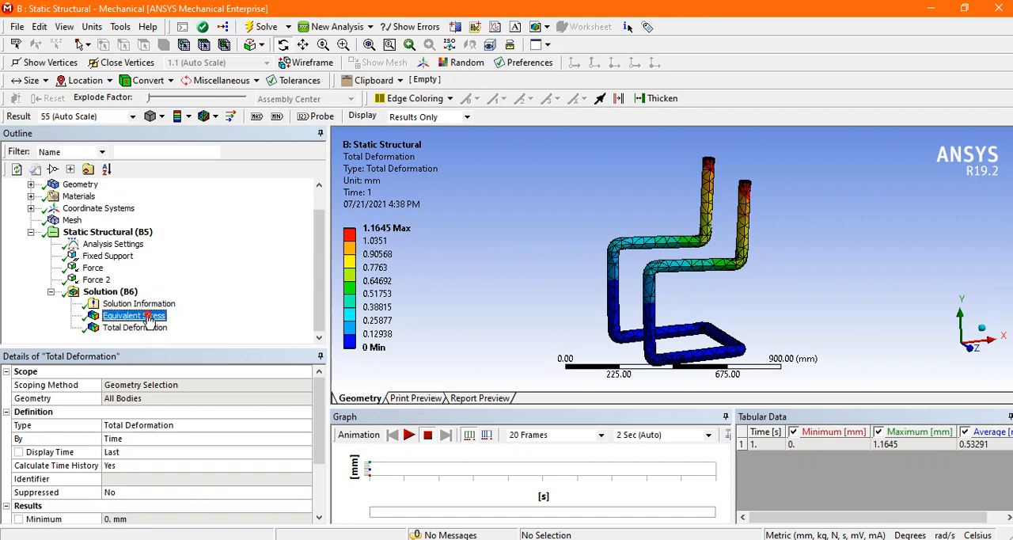
{"action": "left_click", "coordinate": [135, 316]}
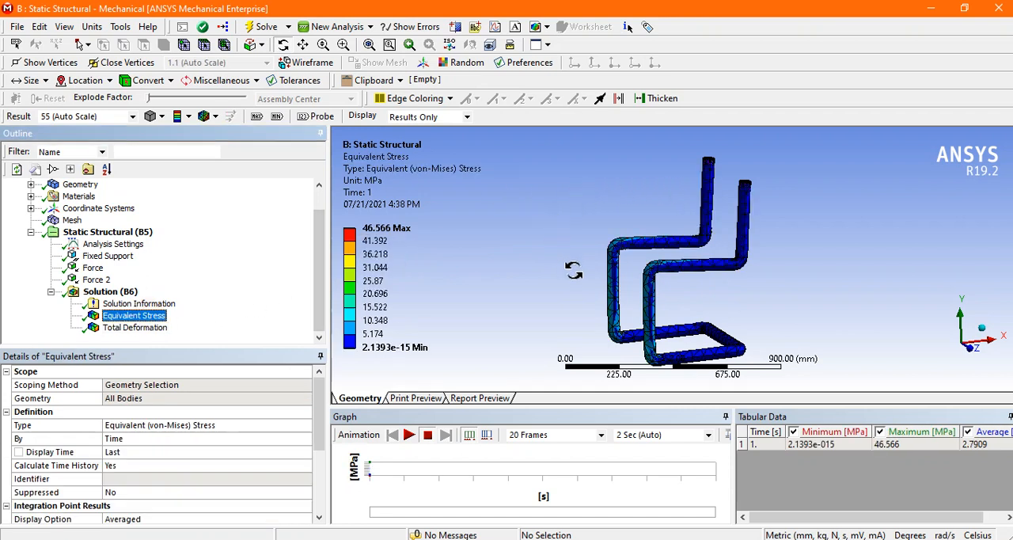
{"action": "left_click", "coordinate": [396, 228]}
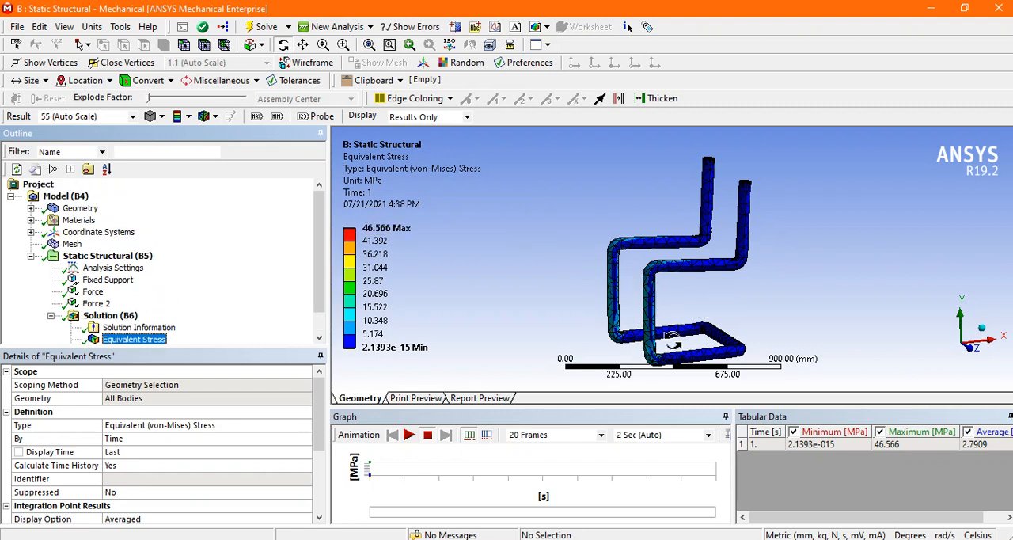
Step: Play the equivalent stress animation at the auto deformation scale, view the chair frame while it runs, and stop it
{"action": "left_click", "coordinate": [410, 435]}
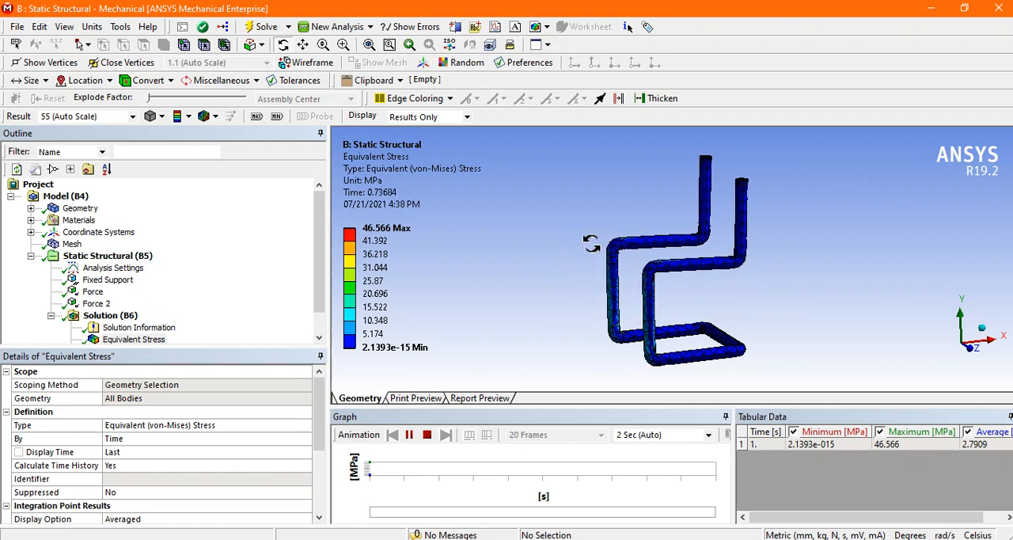
{"action": "mouse_move", "coordinate": [591, 244]}
{"action": "left_mouse_down"}
{"action": "mouse_move", "coordinate": [597, 229]}
{"action": "mouse_move", "coordinate": [575, 242]}
{"action": "left_mouse_up"}
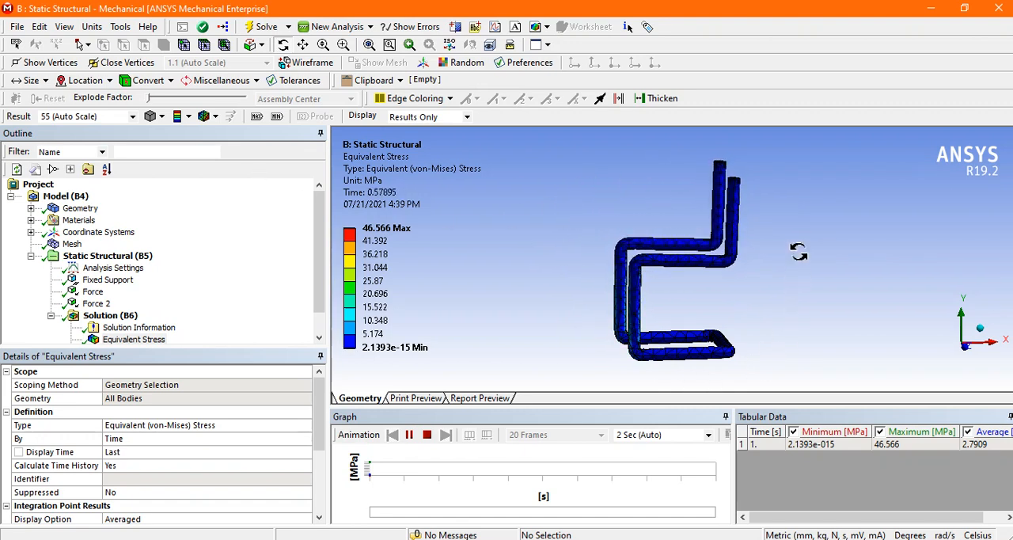
{"action": "left_click", "coordinate": [428, 435]}
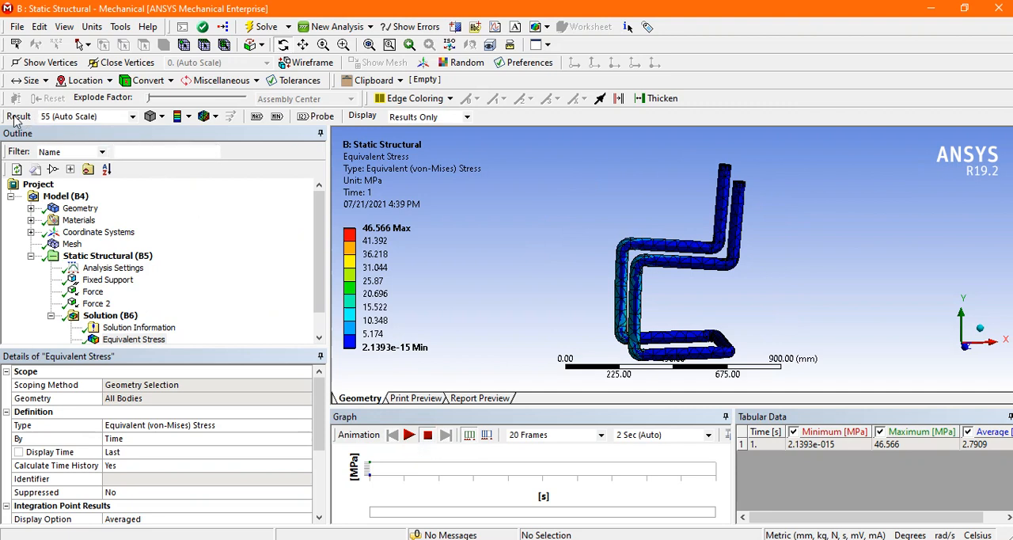
Step: Animate the equivalent stress result at 1.0 (True Scale), stop it, and return the deformation scale to 55 (Auto Scale)
{"action": "left_click", "coordinate": [133, 116]}
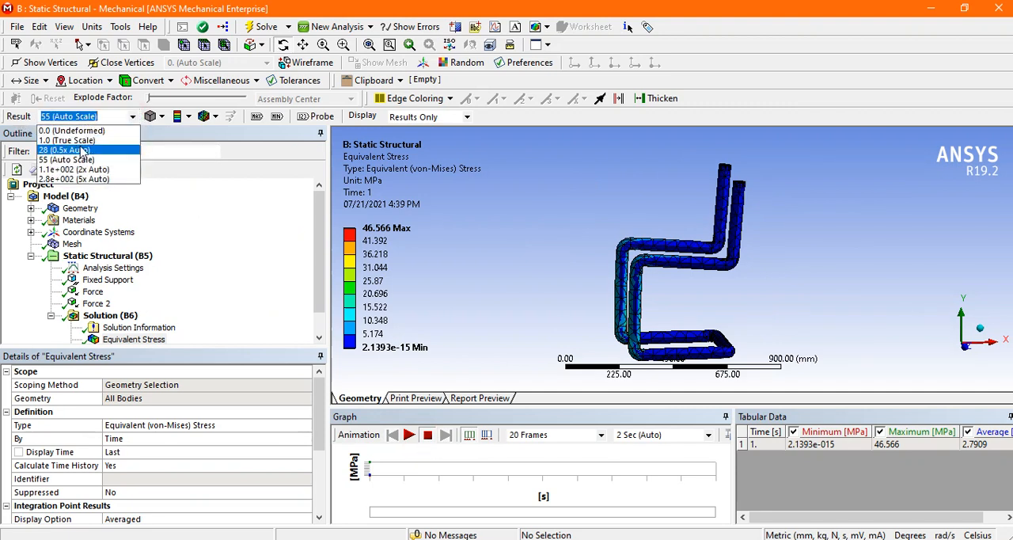
{"action": "left_click", "coordinate": [79, 140]}
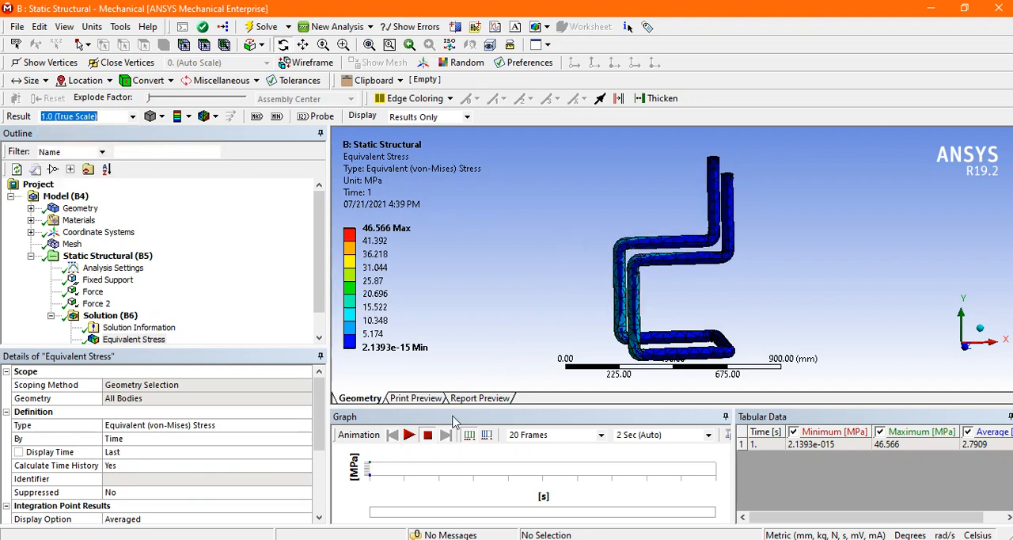
{"action": "left_click", "coordinate": [409, 436]}
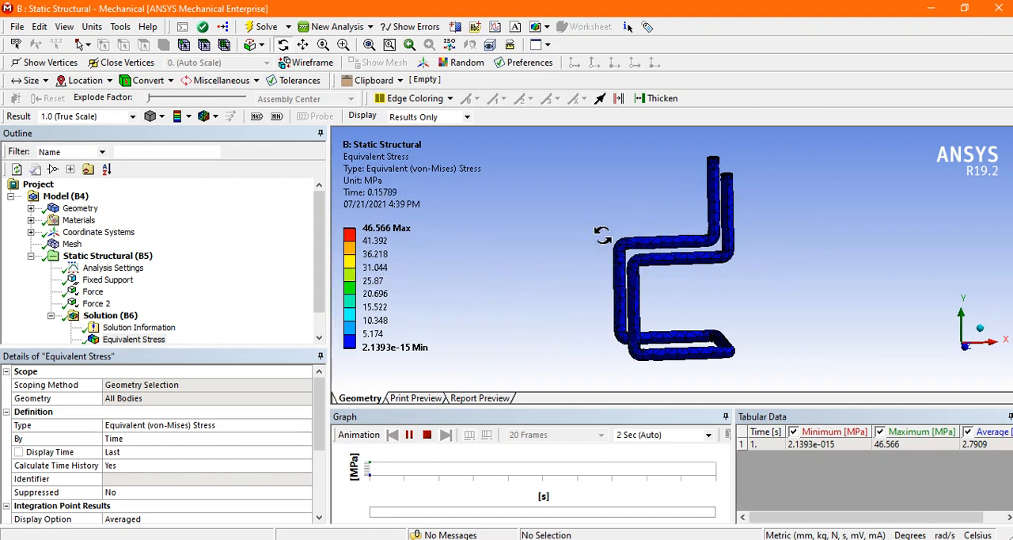
{"action": "left_click_drag", "start_coordinate": [677, 291], "coordinate": [730, 287]}
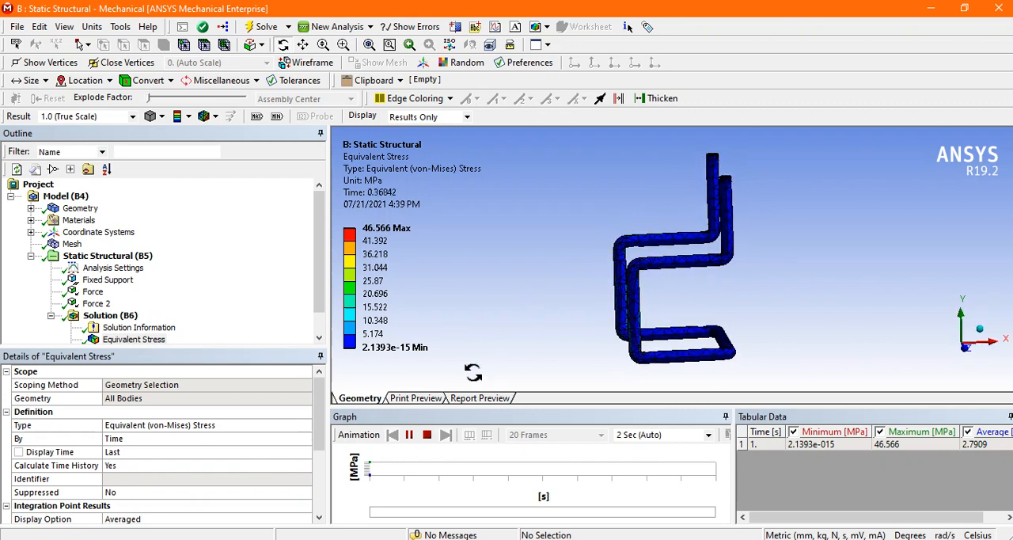
{"action": "left_click", "coordinate": [427, 435]}
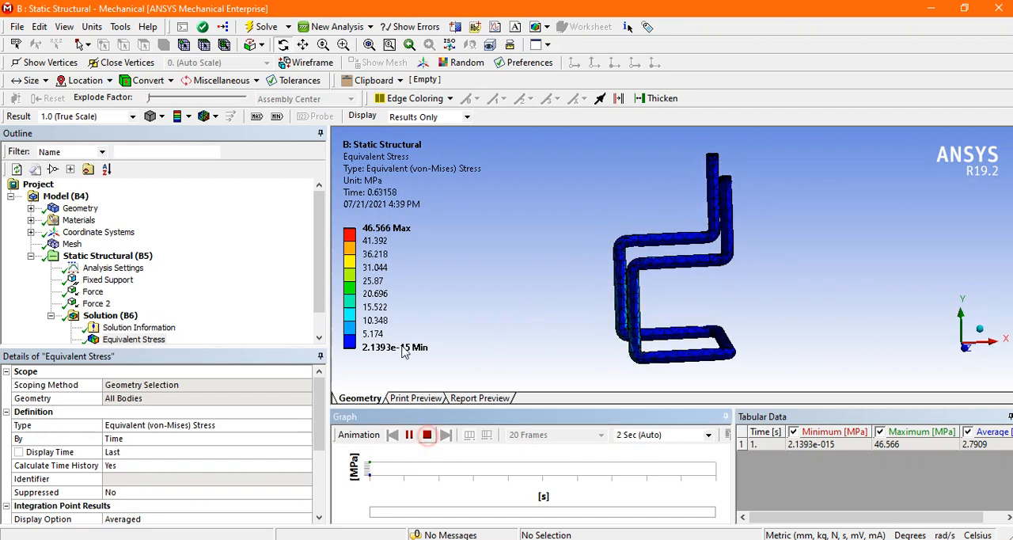
{"action": "left_click", "coordinate": [134, 116]}
{"action": "left_click", "coordinate": [104, 156]}
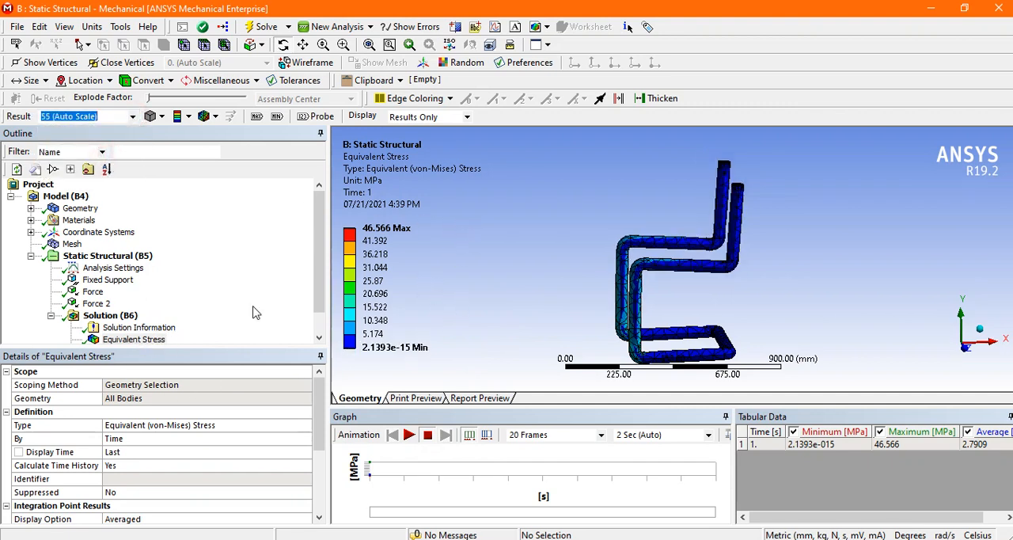
Step: Display the Total Deformation result and play its animation, stopping it after viewing the chair frame's movement
{"action": "left_click_drag", "start_coordinate": [321, 274], "coordinate": [314, 304]}
{"action": "left_click", "coordinate": [136, 327]}
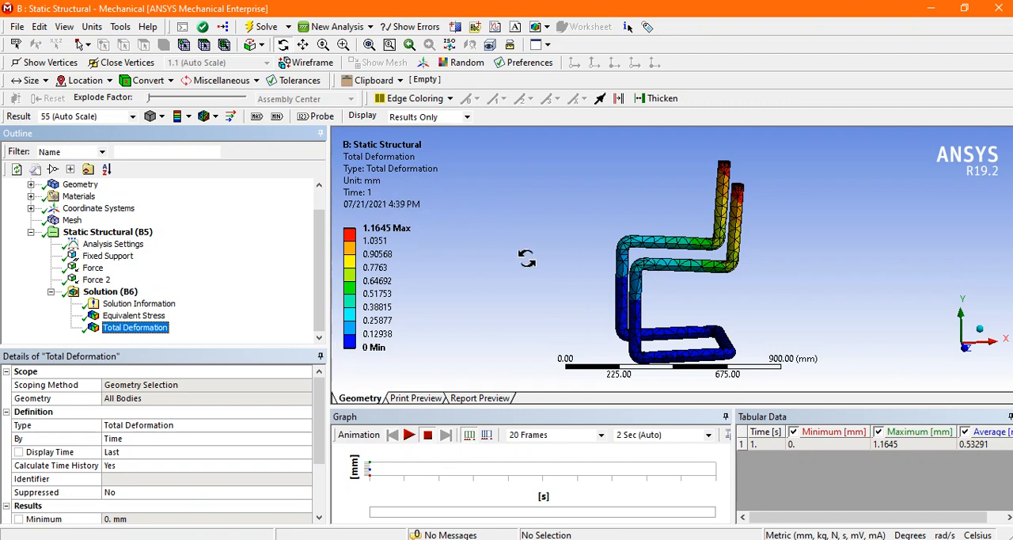
{"action": "left_click", "coordinate": [409, 435]}
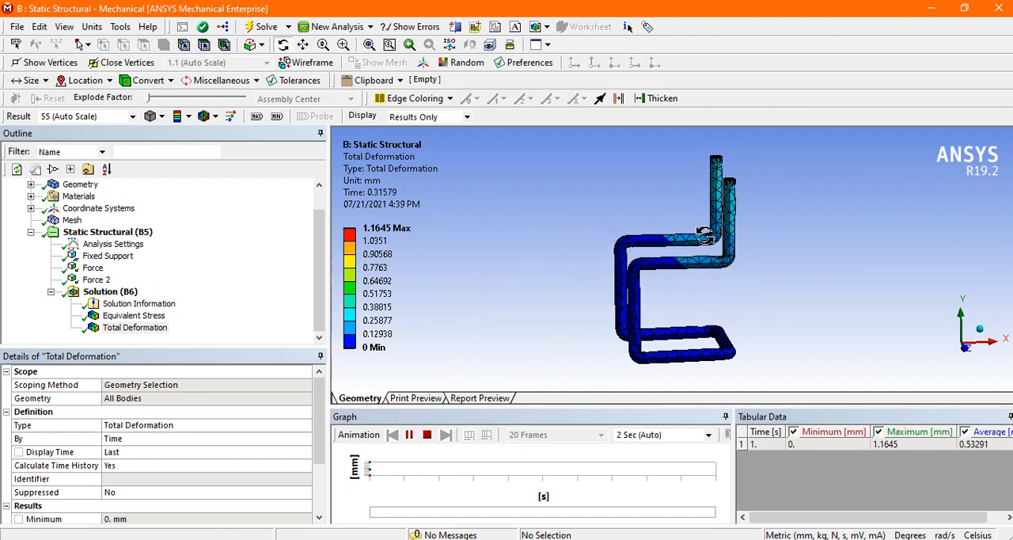
{"action": "left_click", "coordinate": [427, 434]}
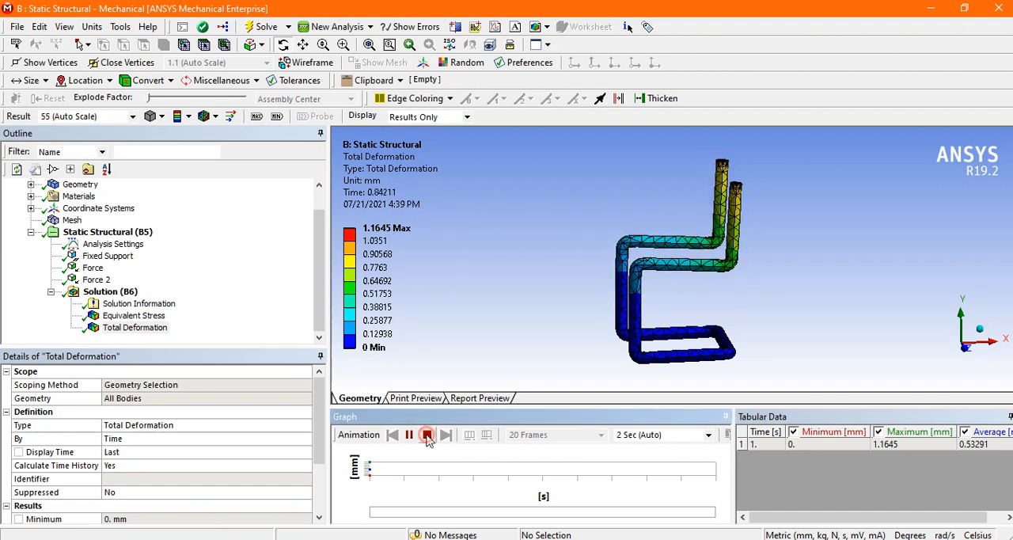
Step: Turn on the maximum and minimum labels for the results and inspect their locations on the Equivalent Stress plot
{"action": "left_click", "coordinate": [277, 117]}
{"action": "left_click", "coordinate": [257, 118]}
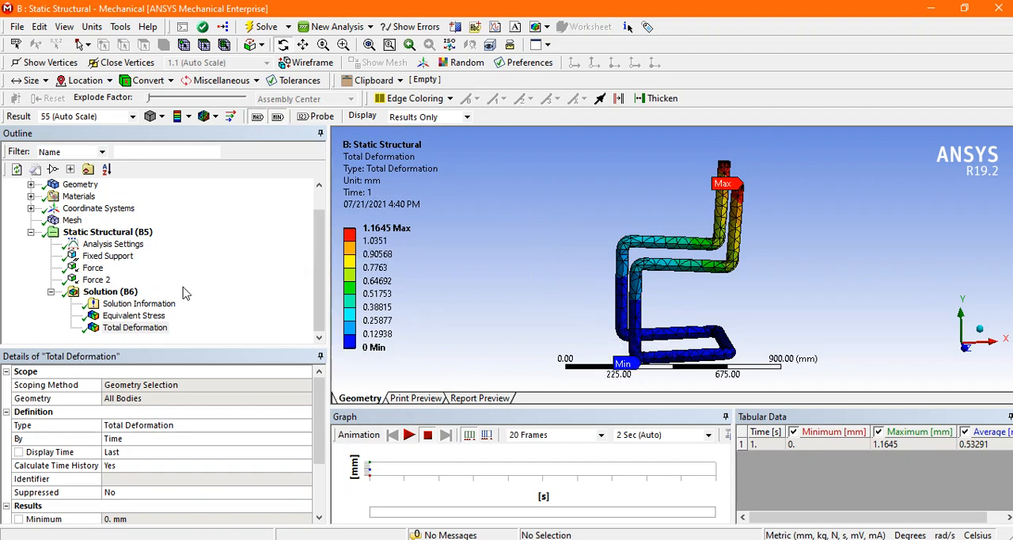
{"action": "left_click", "coordinate": [143, 316]}
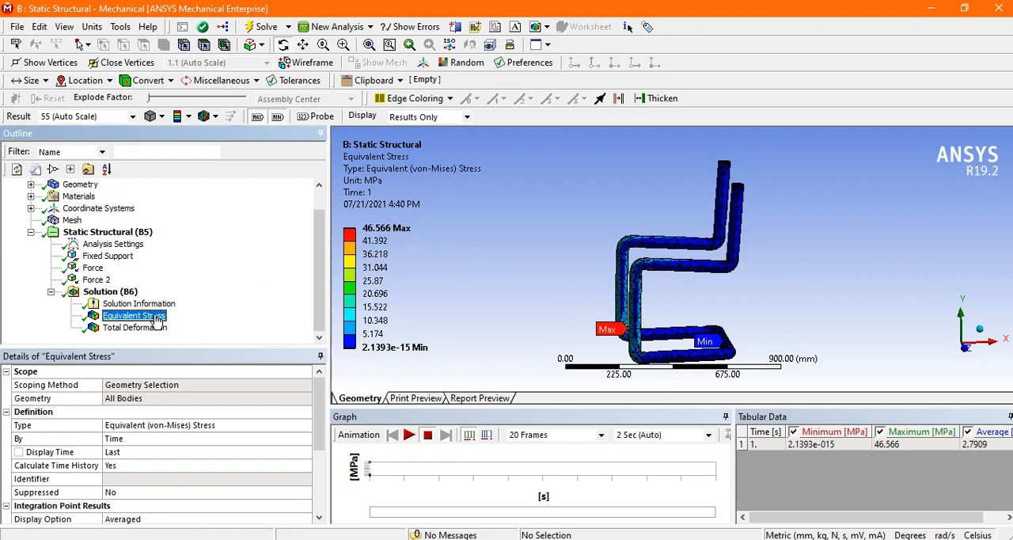
{"action": "left_click_drag", "start_coordinate": [542, 271], "coordinate": [543, 285]}
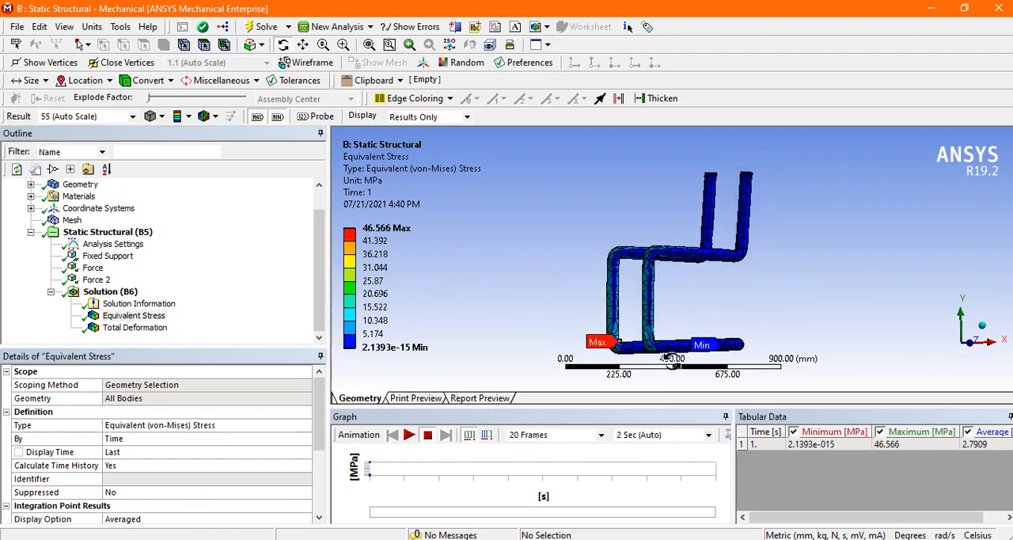
{"action": "left_click_drag", "start_coordinate": [718, 294], "coordinate": [704, 314]}
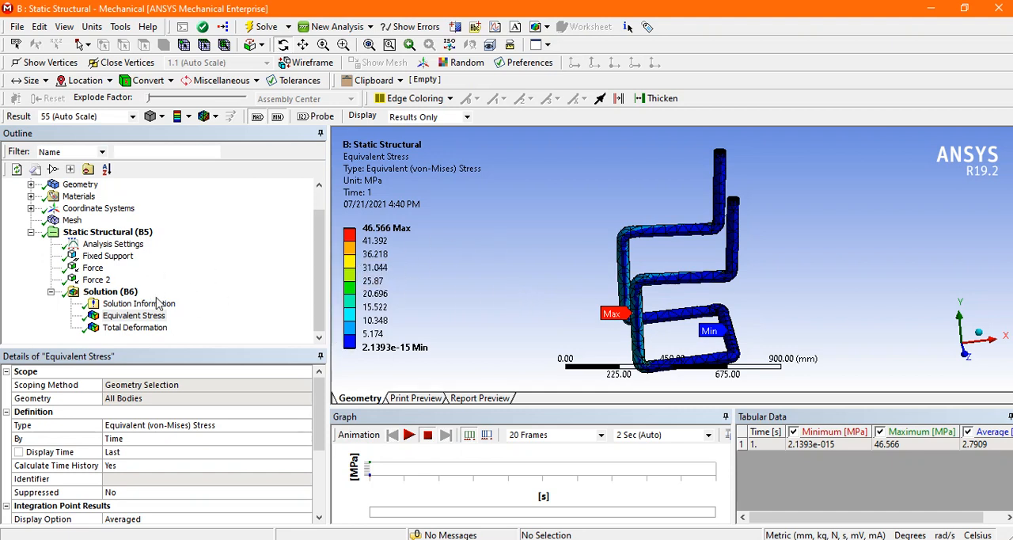
Step: Select the Solution branch to view the plain chair frame without result contours
{"action": "left_click", "coordinate": [110, 292]}
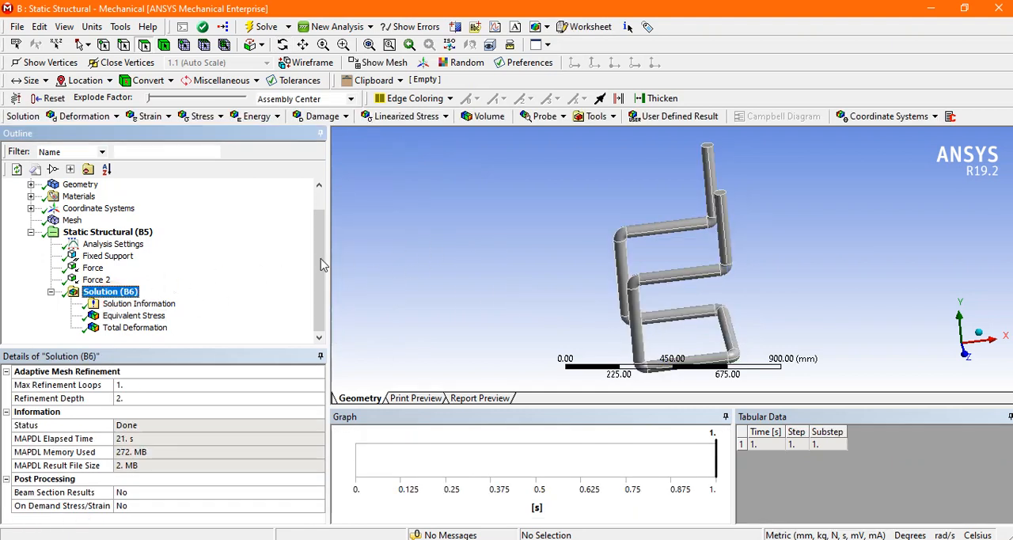
{"action": "left_click_drag", "start_coordinate": [444, 250], "coordinate": [487, 252]}
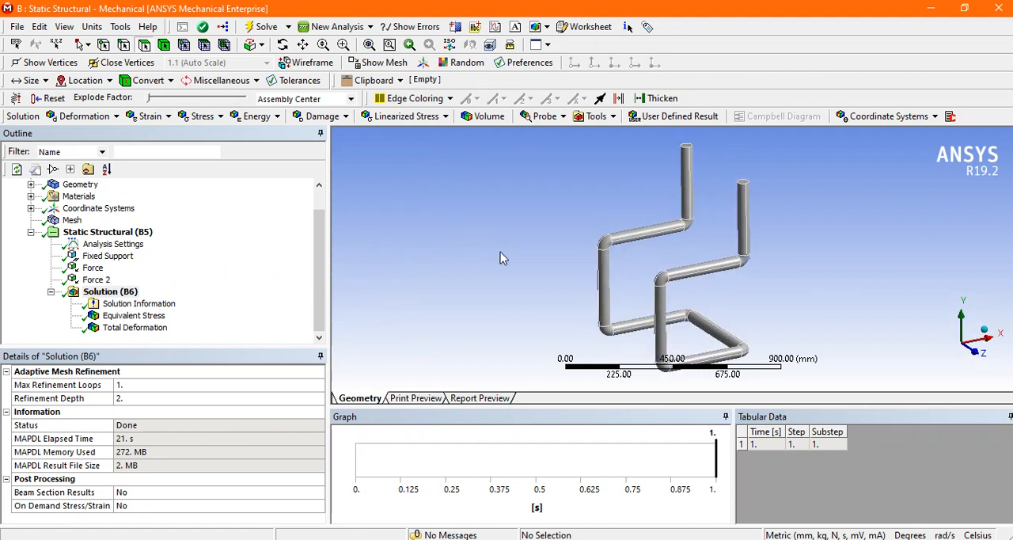